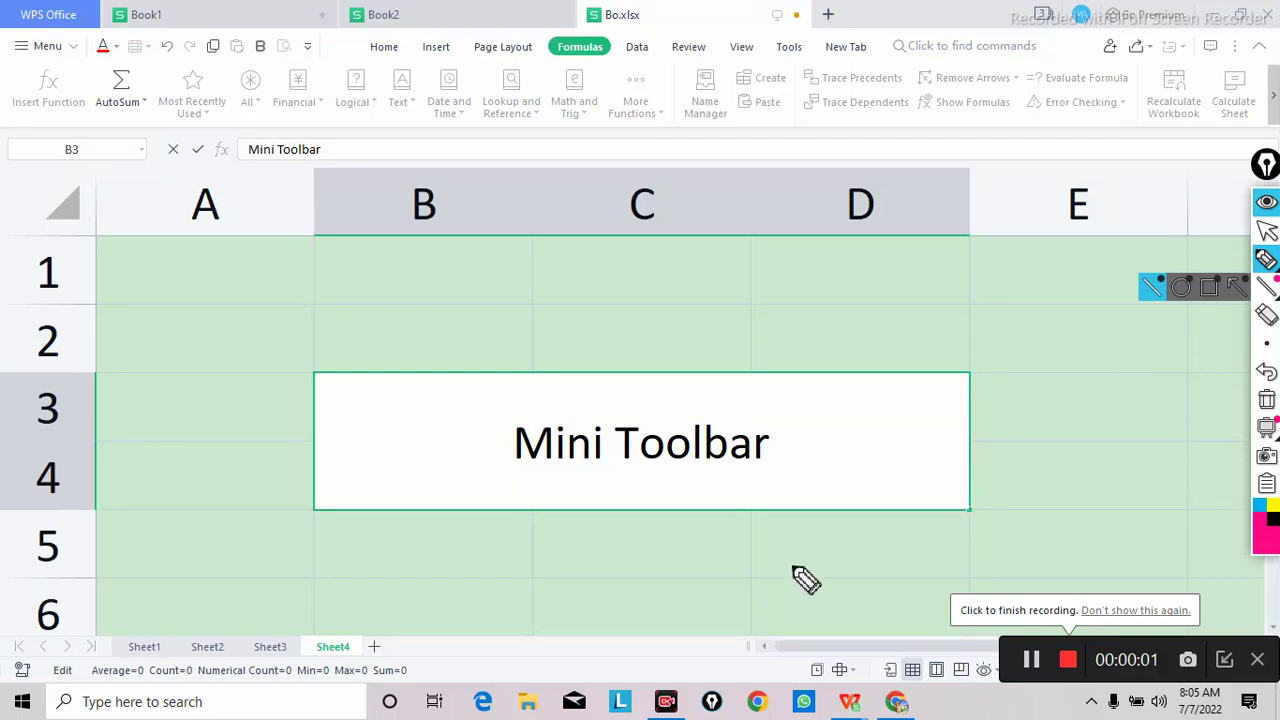
Step: Switch to the Home tab's formatting tools and select the range A1:E5
left_click_drag(518, 512, 694, 512)
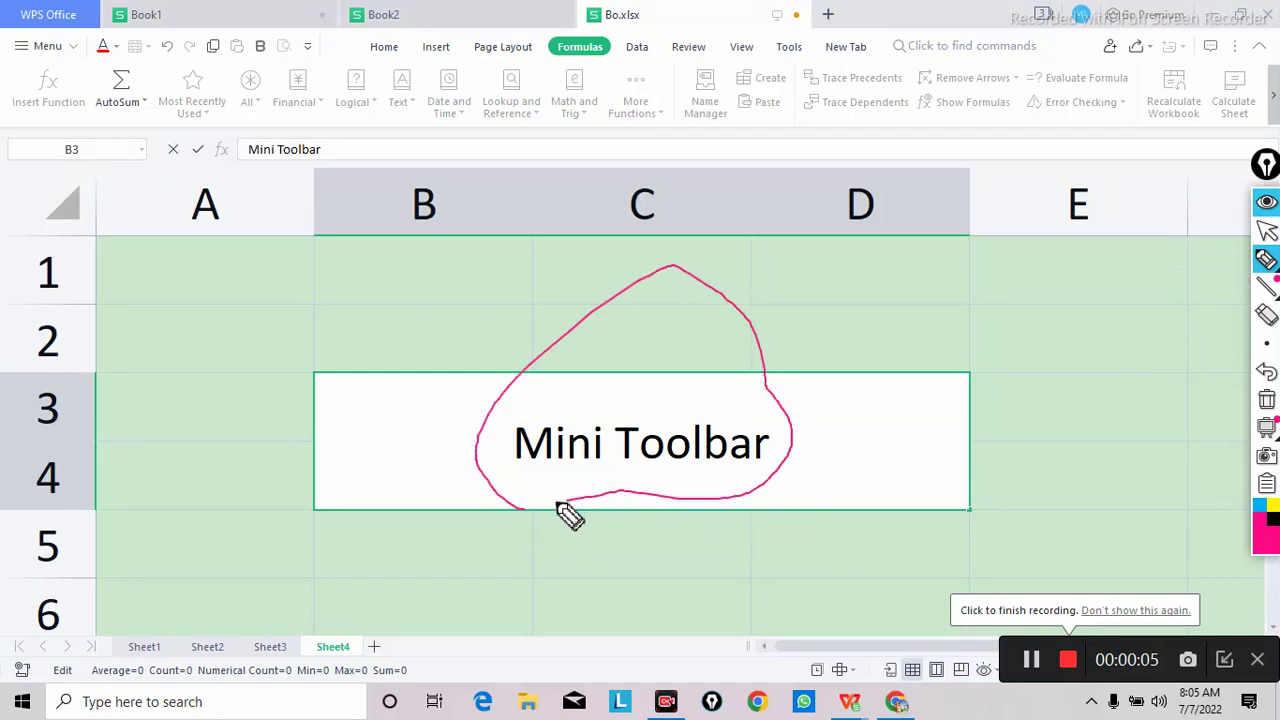
left_click_drag(681, 502, 508, 514)
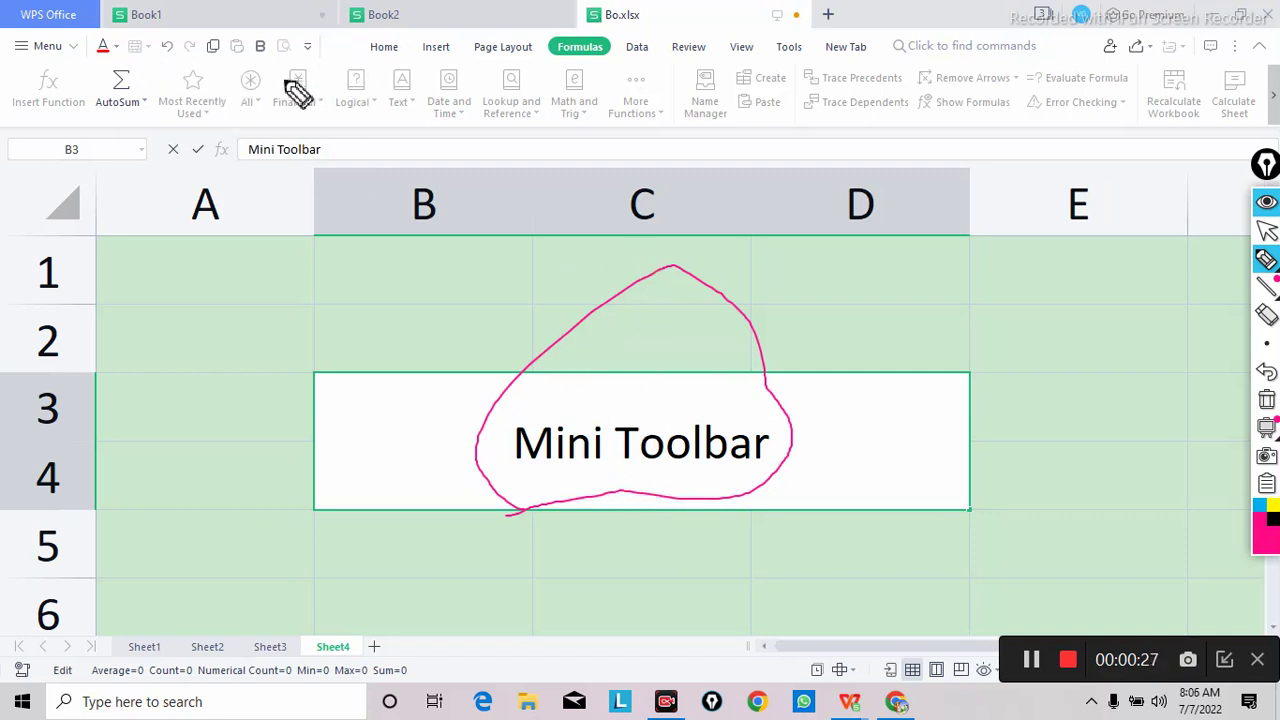
left_click(1266, 231)
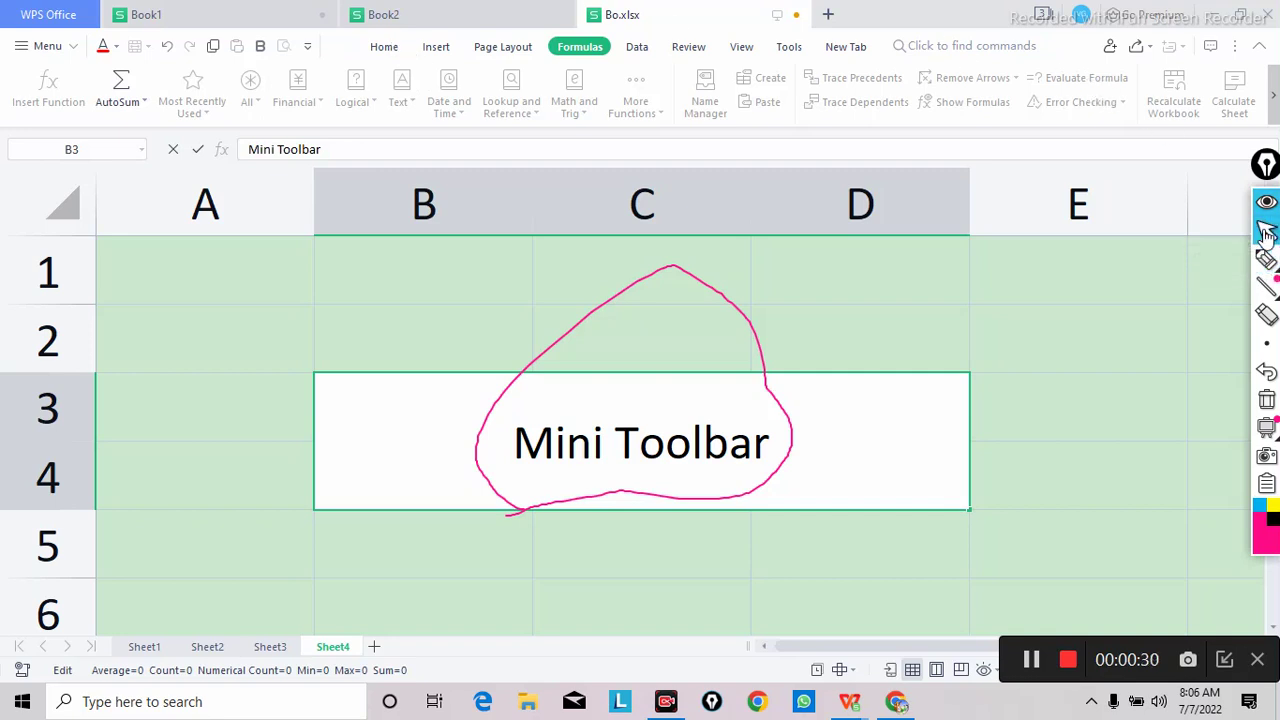
left_click(386, 50)
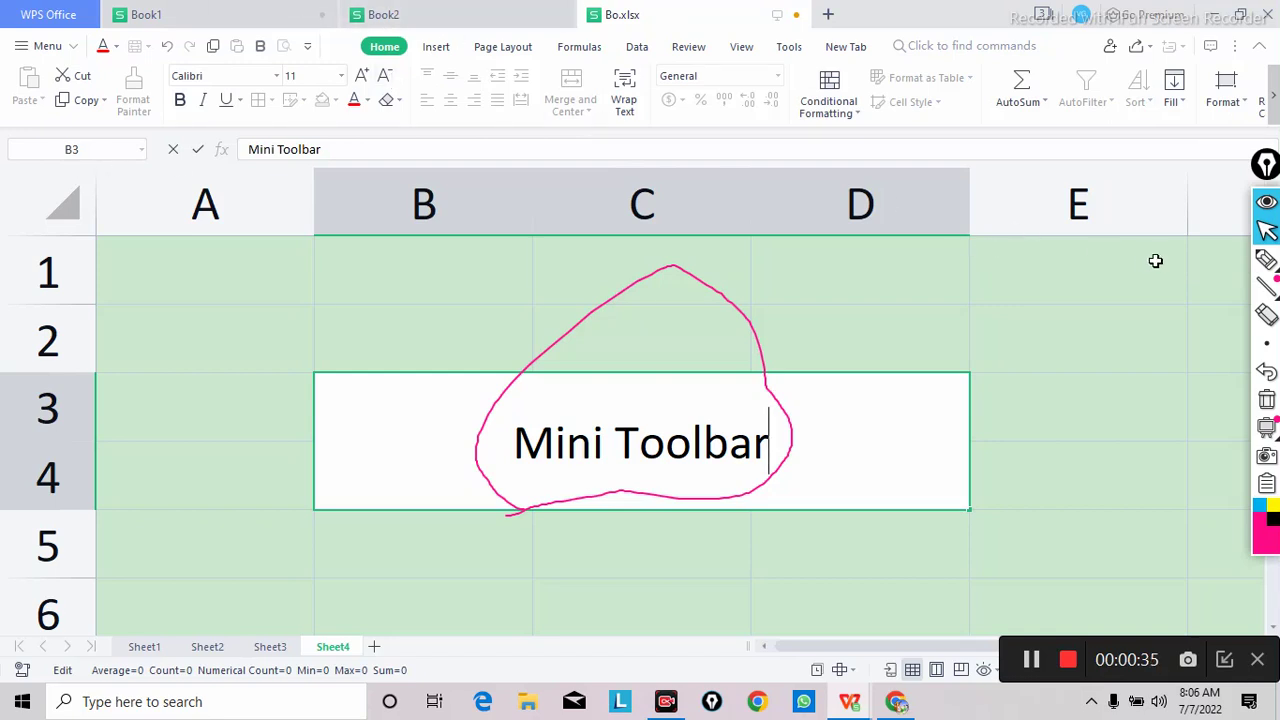
left_click(1265, 264)
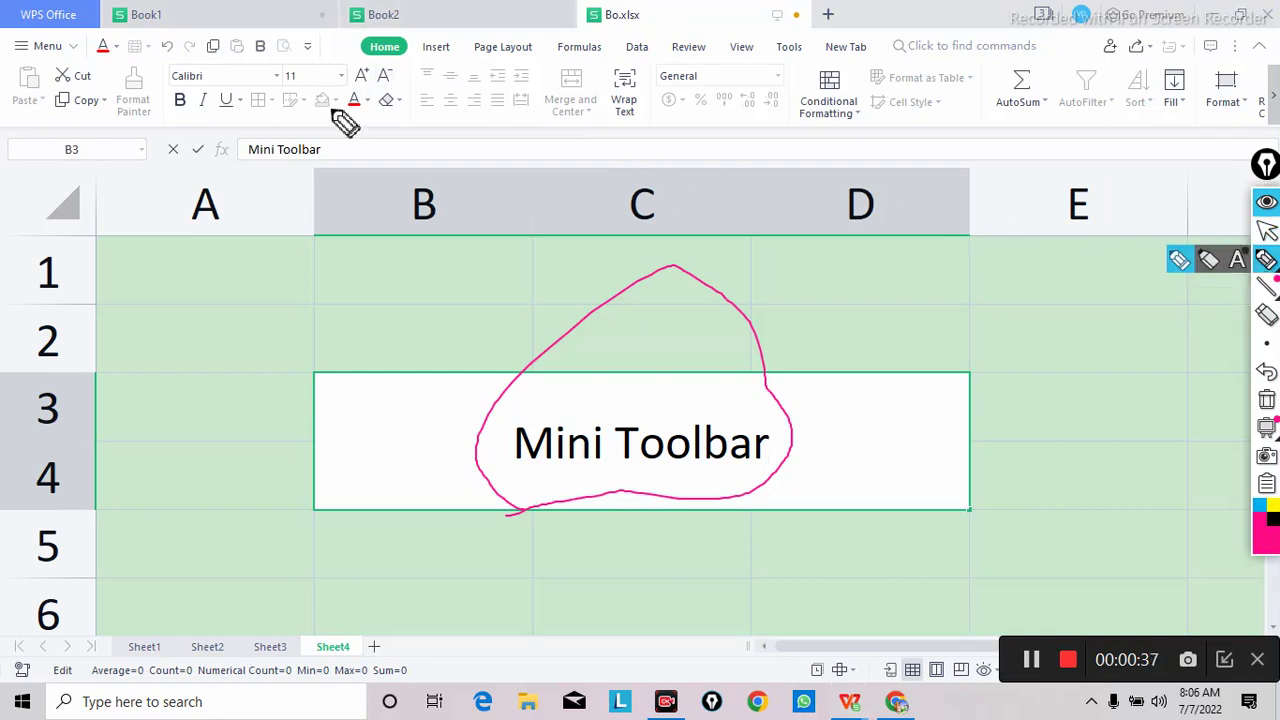
mouse_move(222, 126)
left_mouse_down()
mouse_move(200, 60)
mouse_move(428, 86)
mouse_move(224, 134)
left_mouse_up()
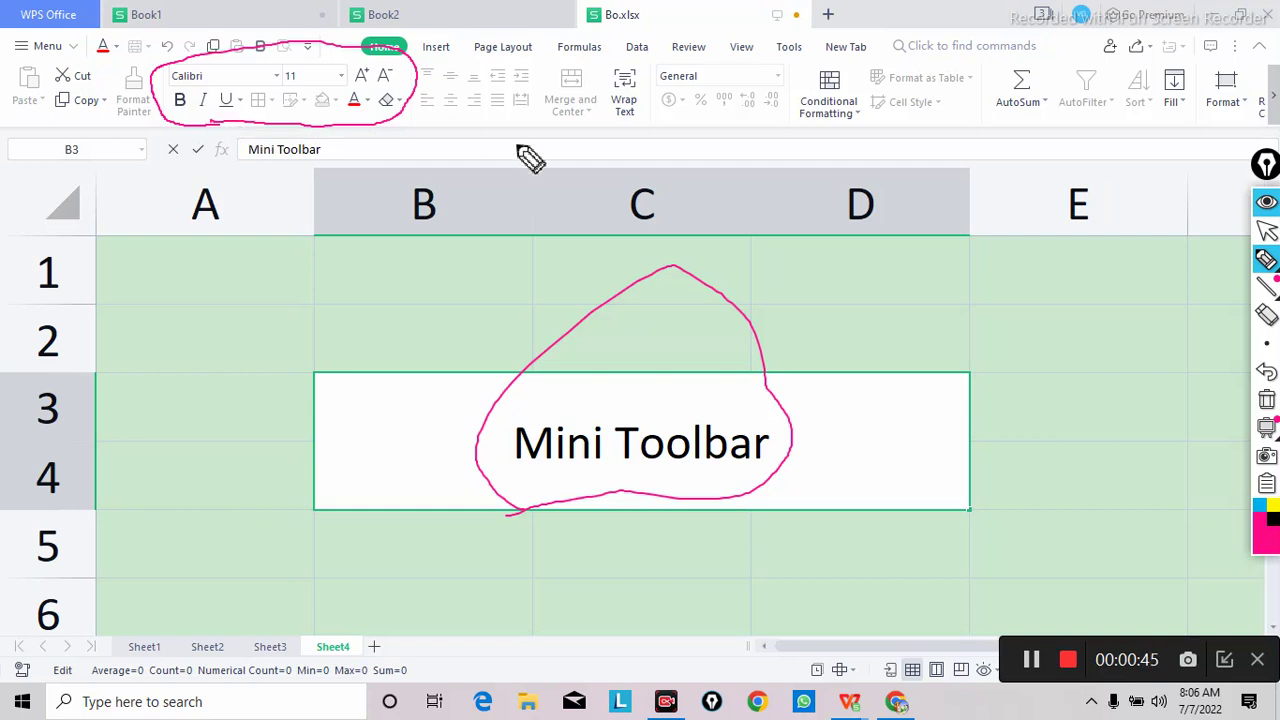
left_click(1267, 230)
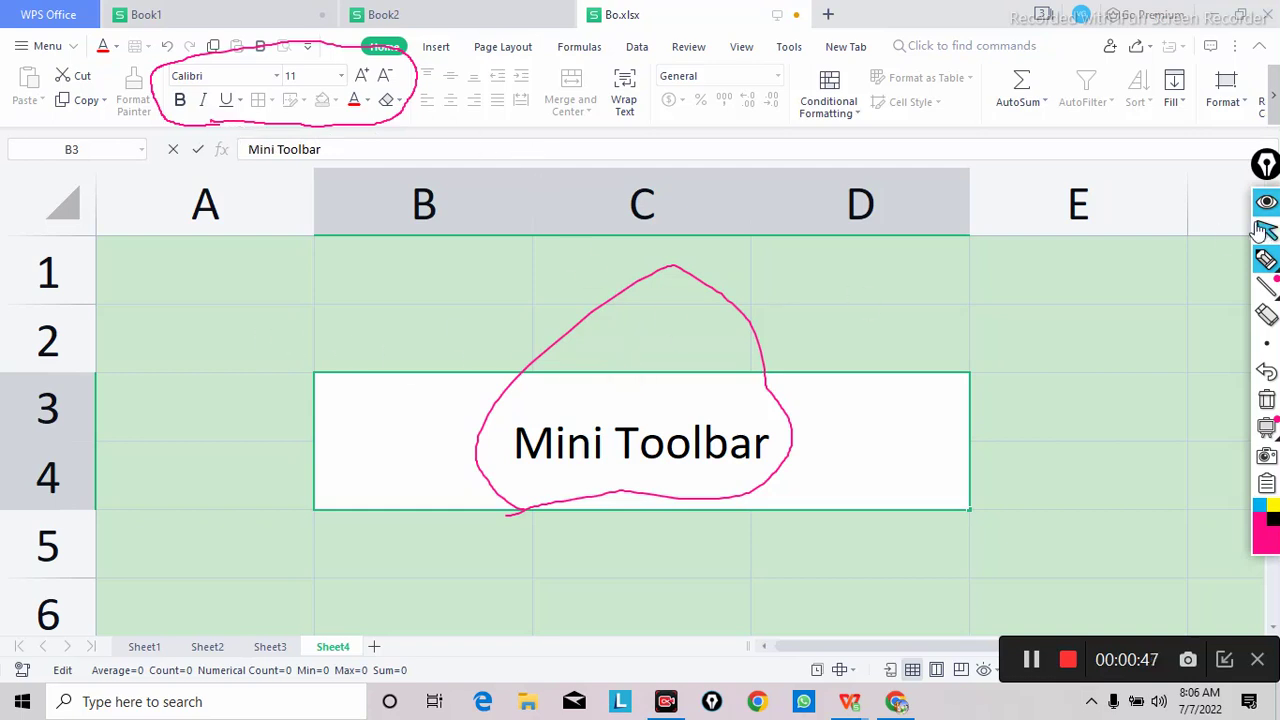
left_click_drag(263, 271, 1192, 600)
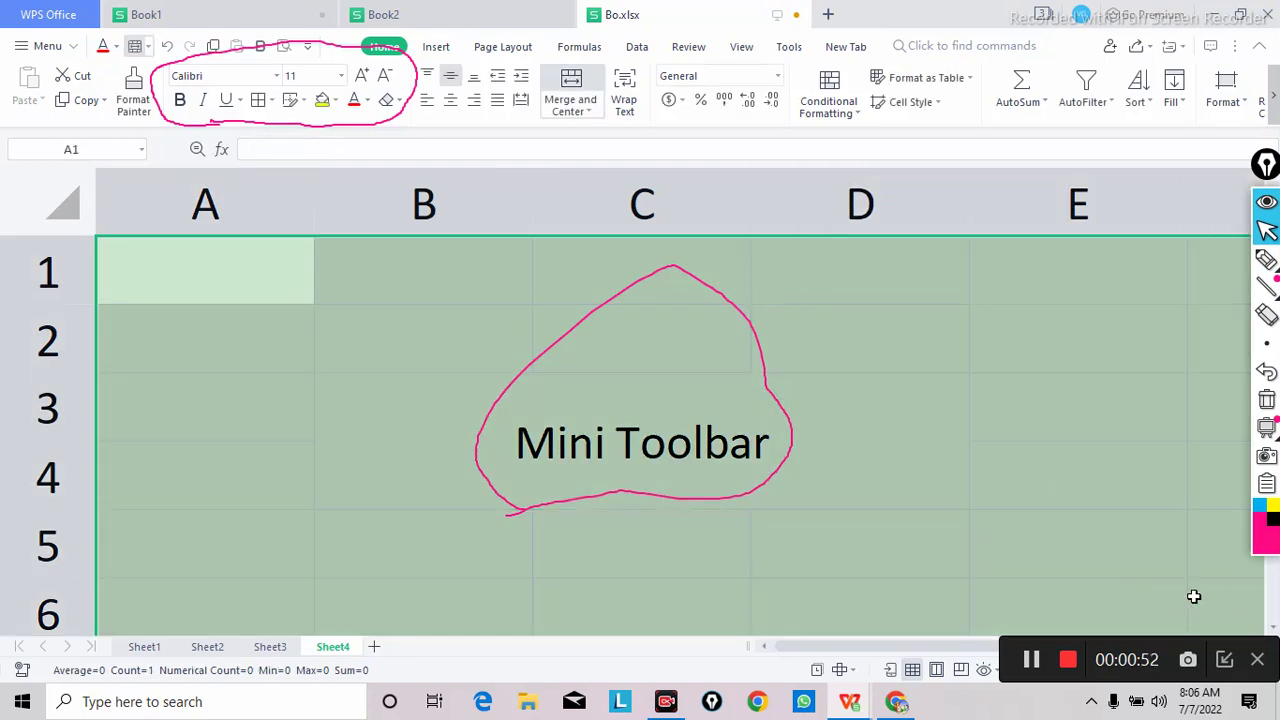
Step: Give every cell in A1:E5 All Borders and type 'sakar' in A2
left_click(258, 103)
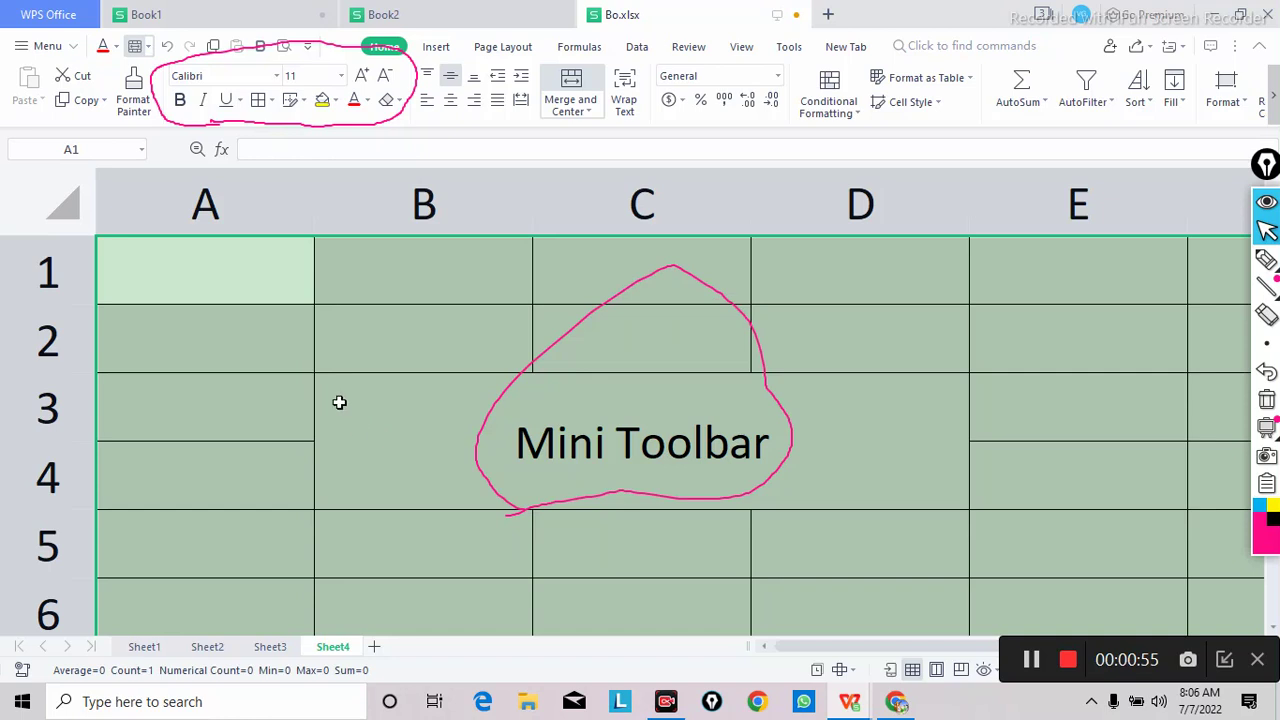
left_click(337, 402)
left_click(203, 338)
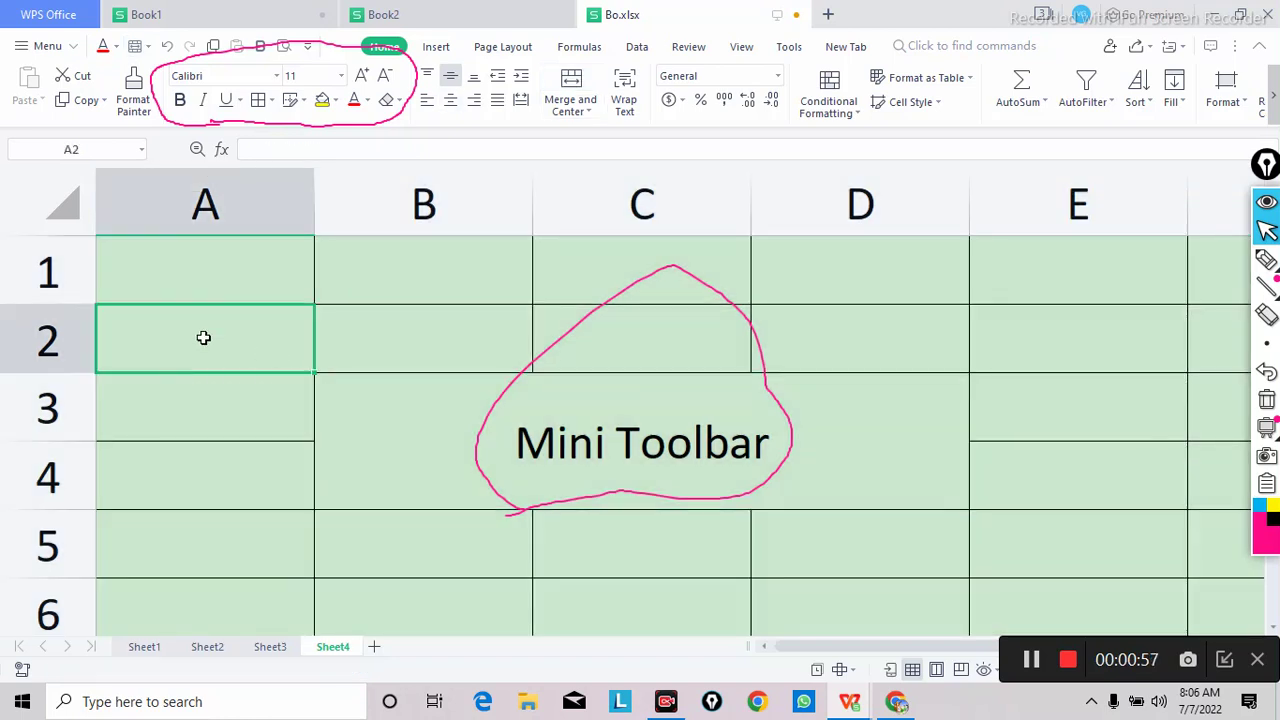
type("sa")
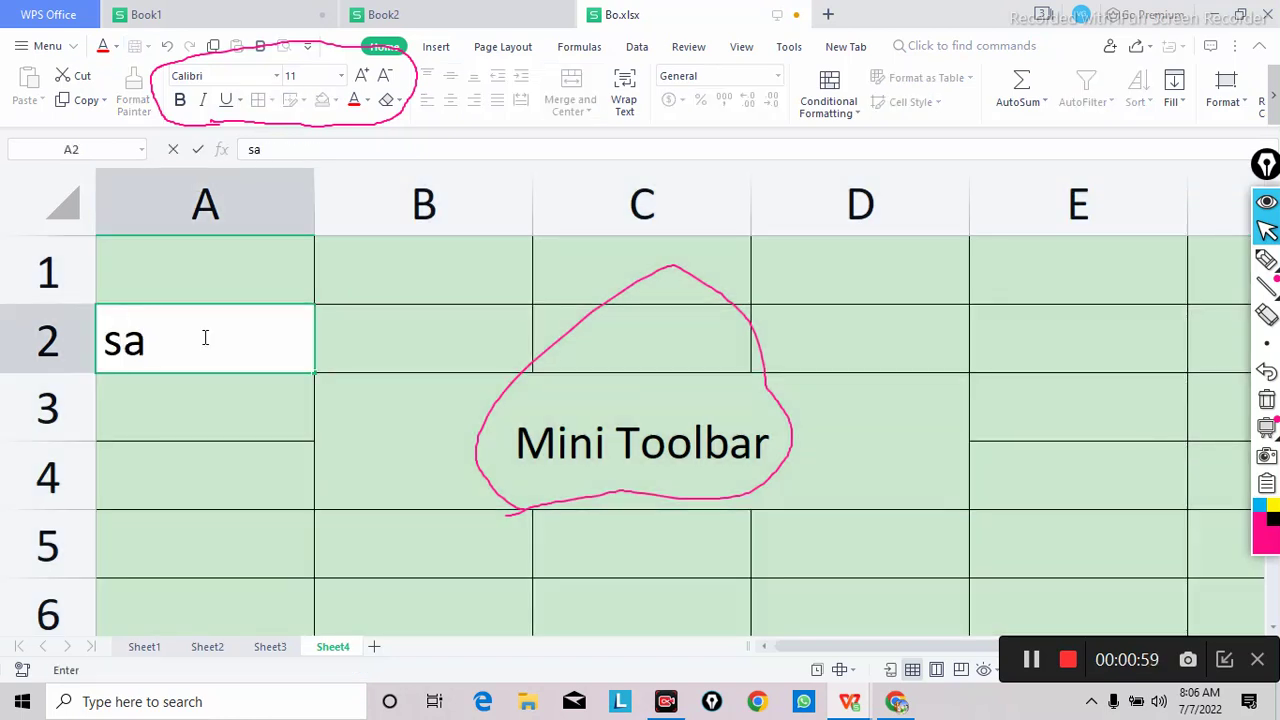
type("kar")
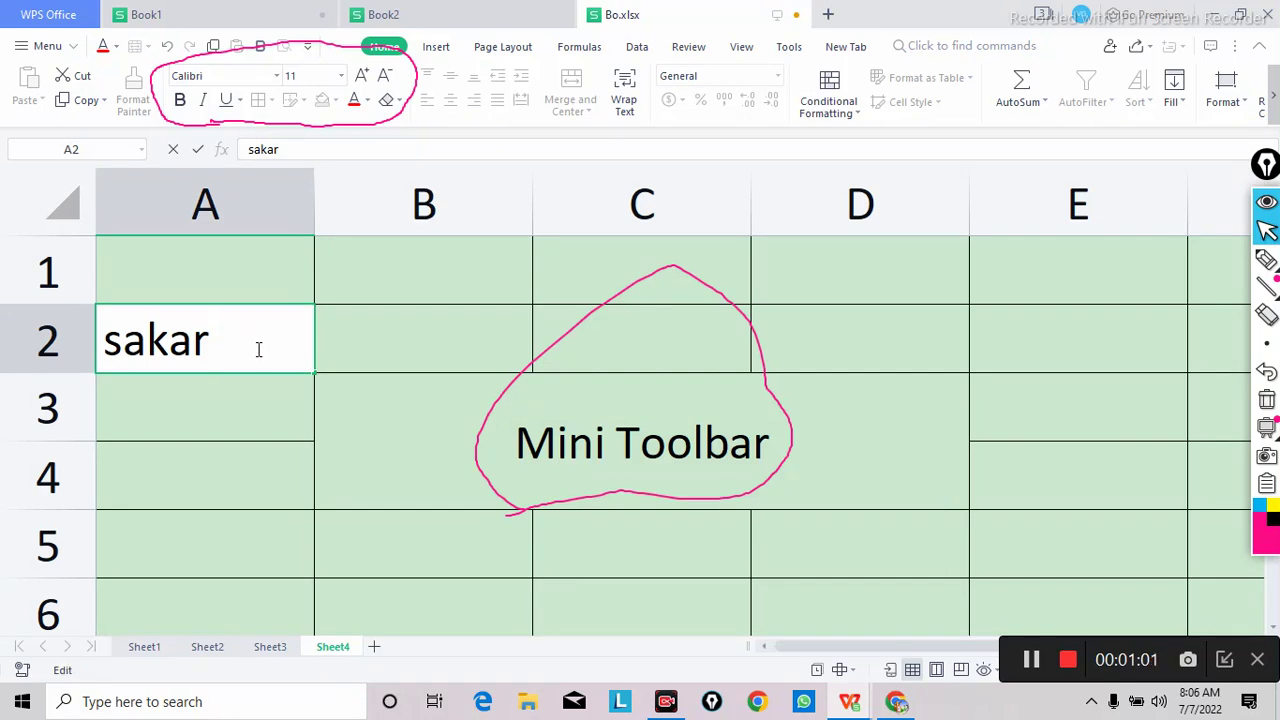
Step: Try larger and smaller sizes for 'sakar', then set its font size to 11
double_click(226, 357)
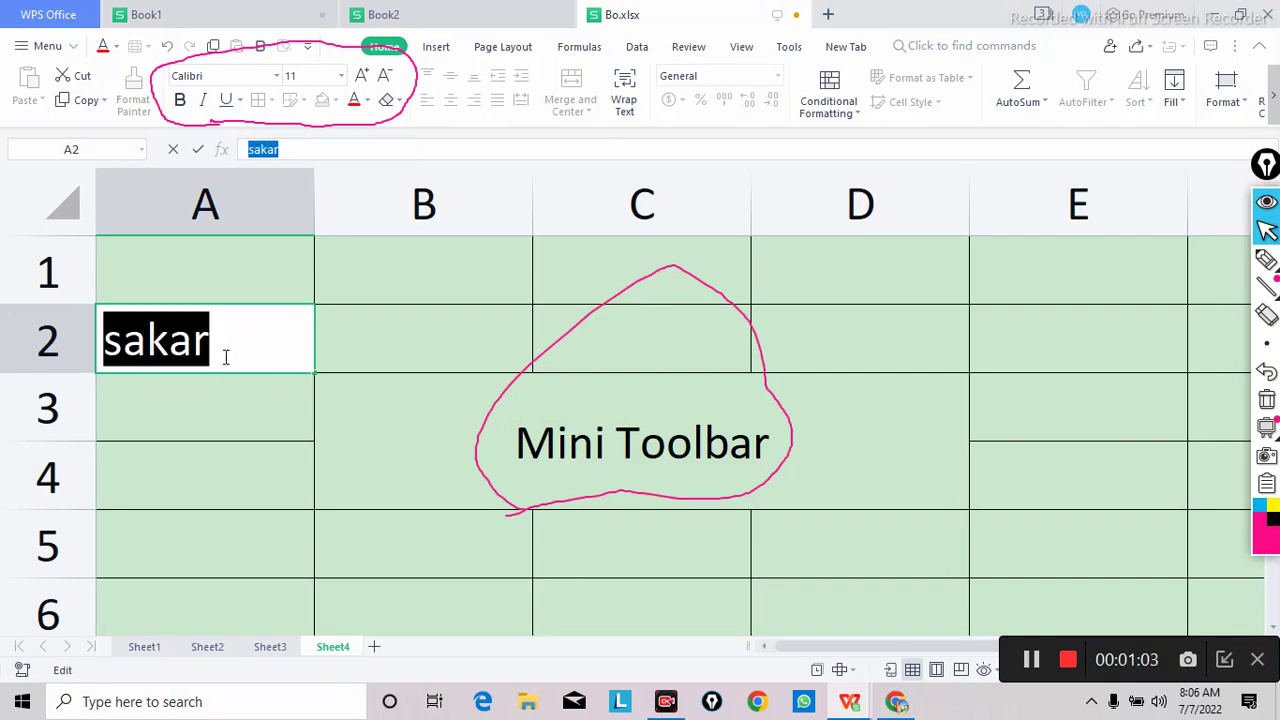
right_click(260, 347)
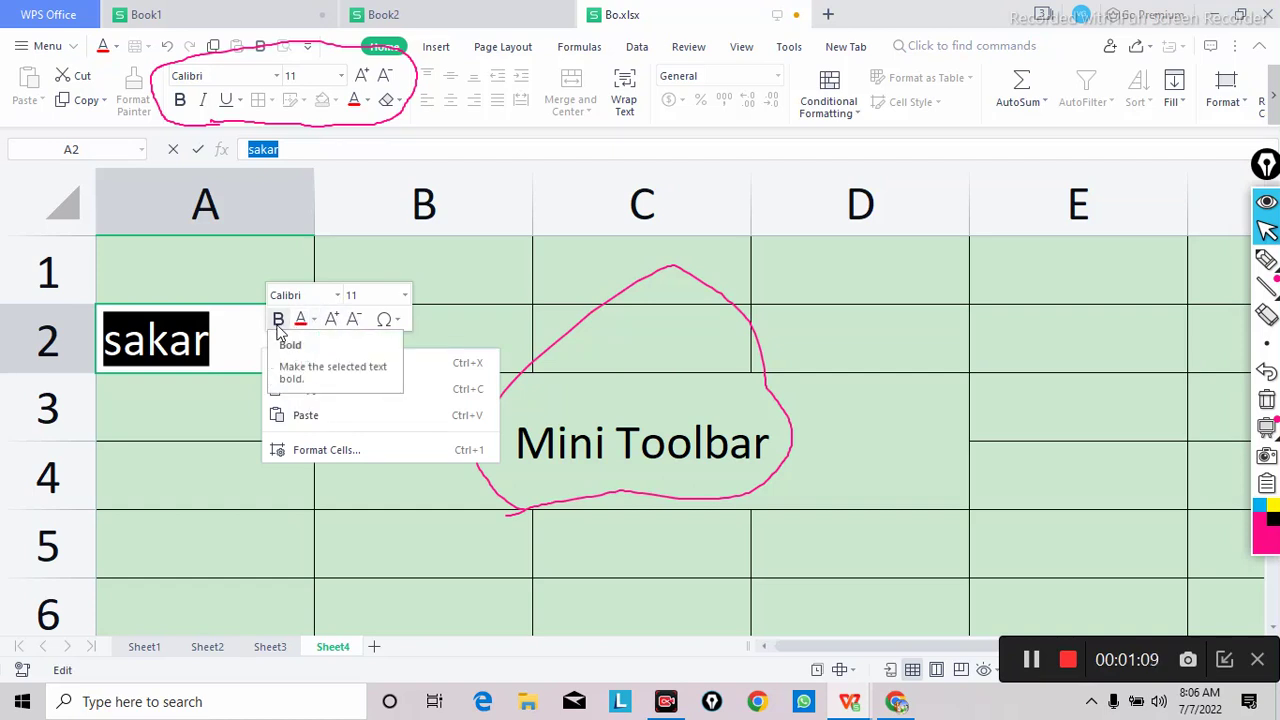
left_click(333, 320)
left_click(333, 320)
left_click(333, 320)
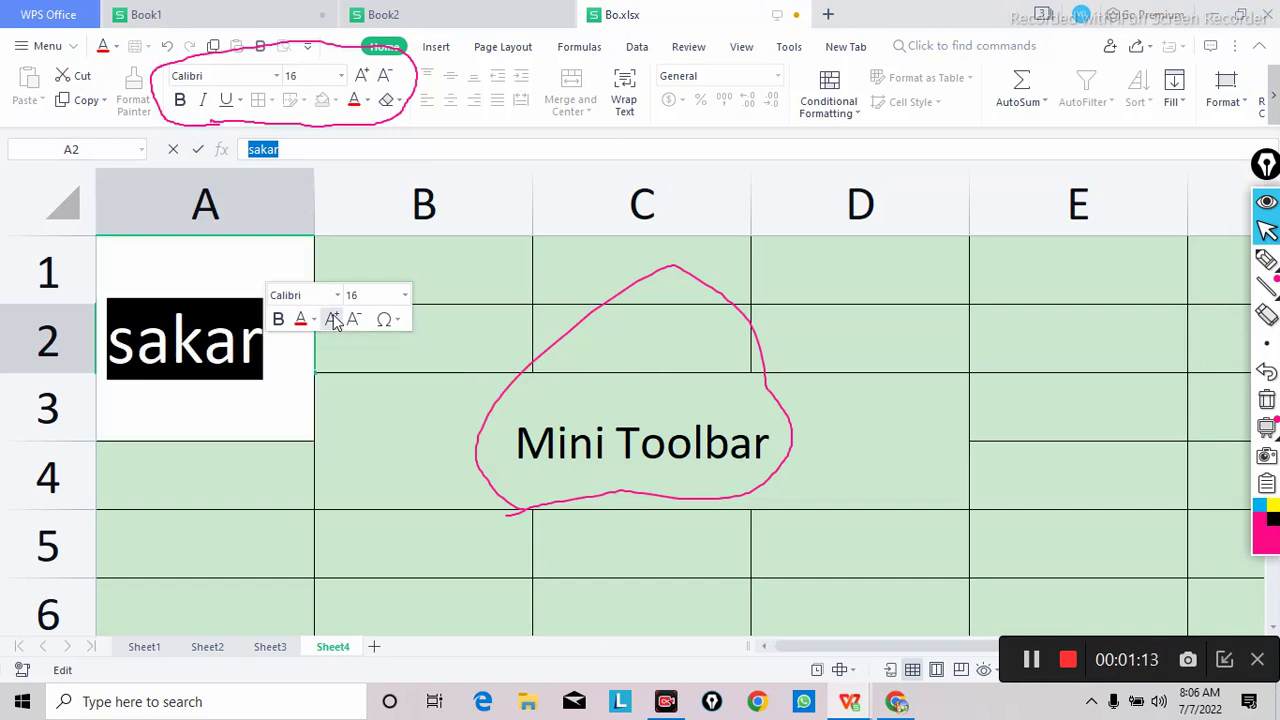
left_click(355, 320)
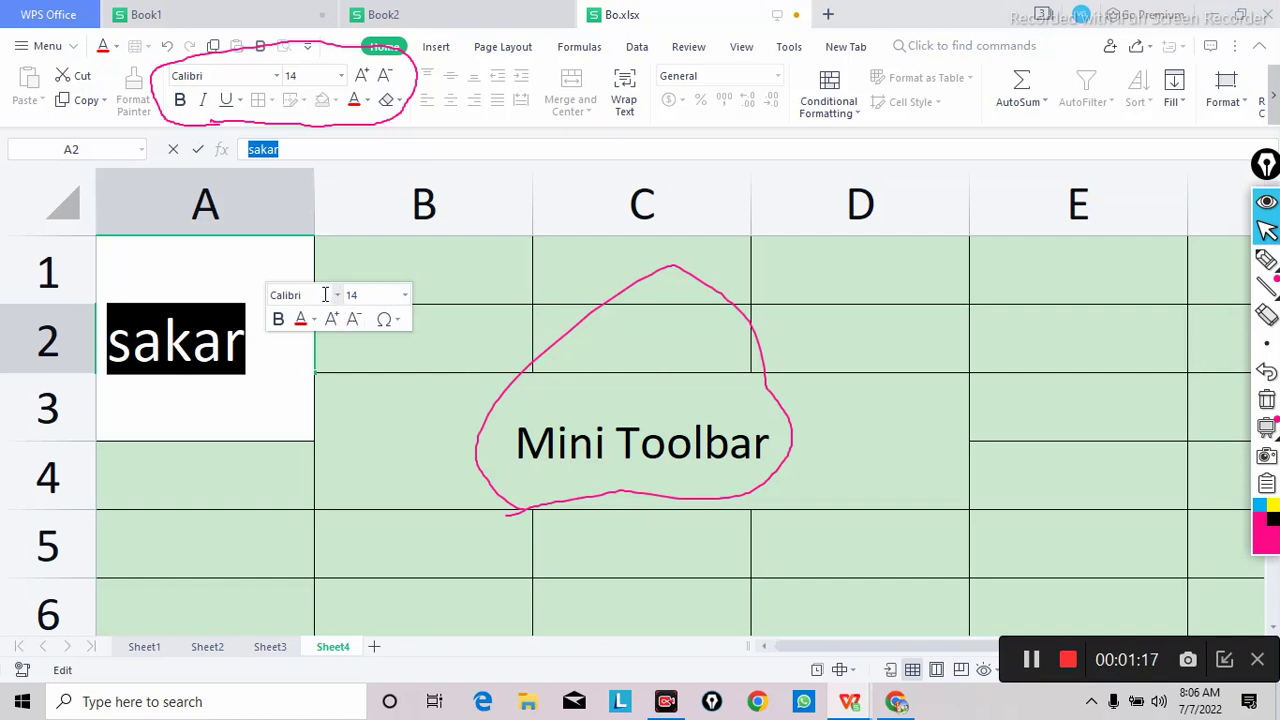
left_click(405, 297)
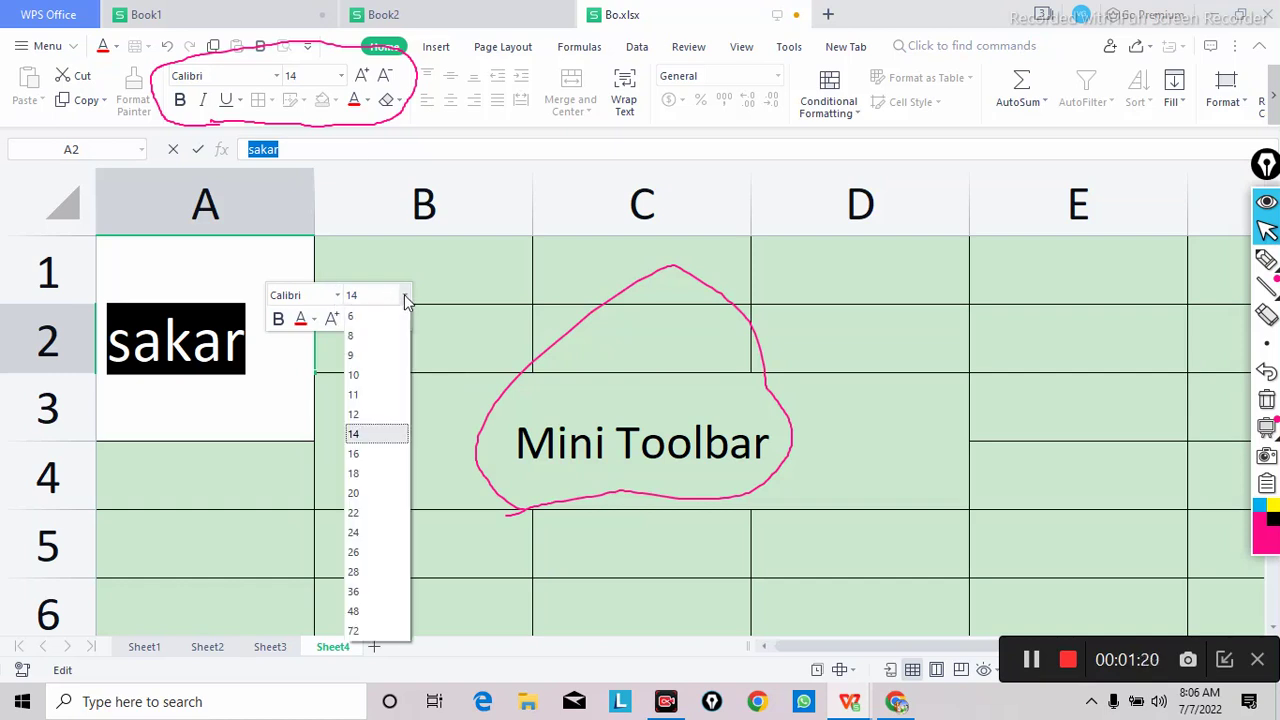
left_click(372, 396)
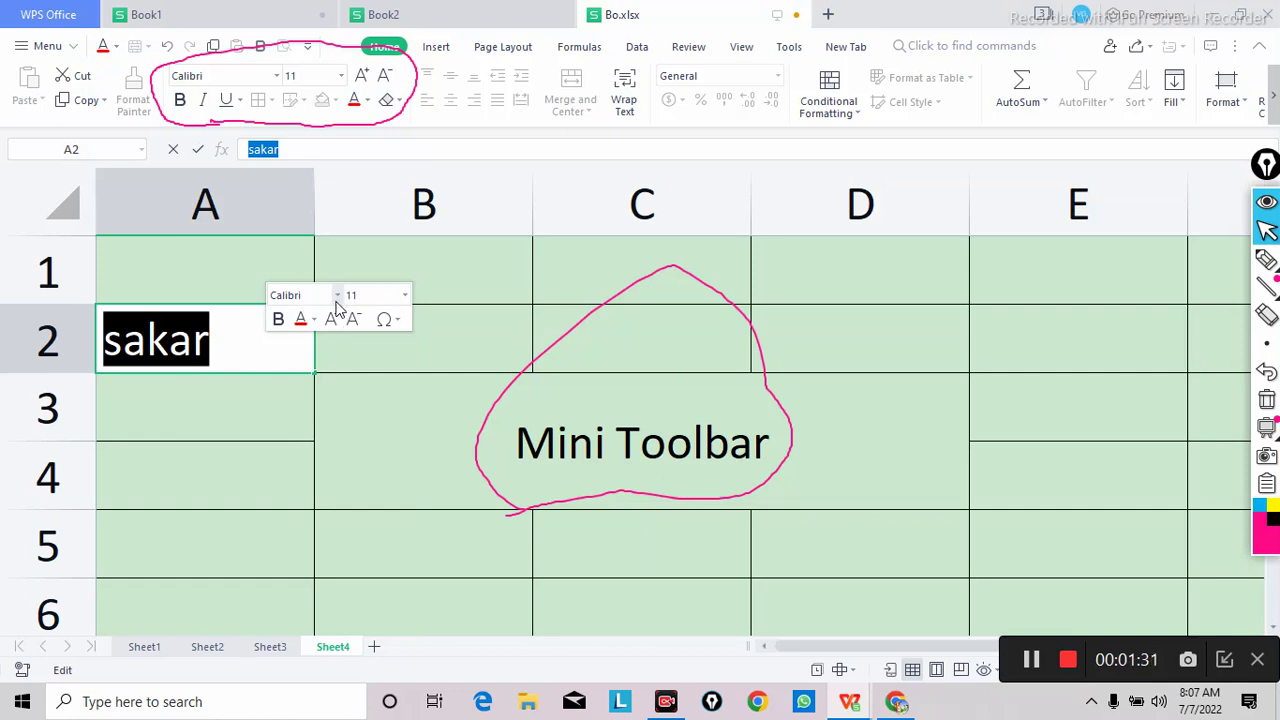
left_click(245, 75)
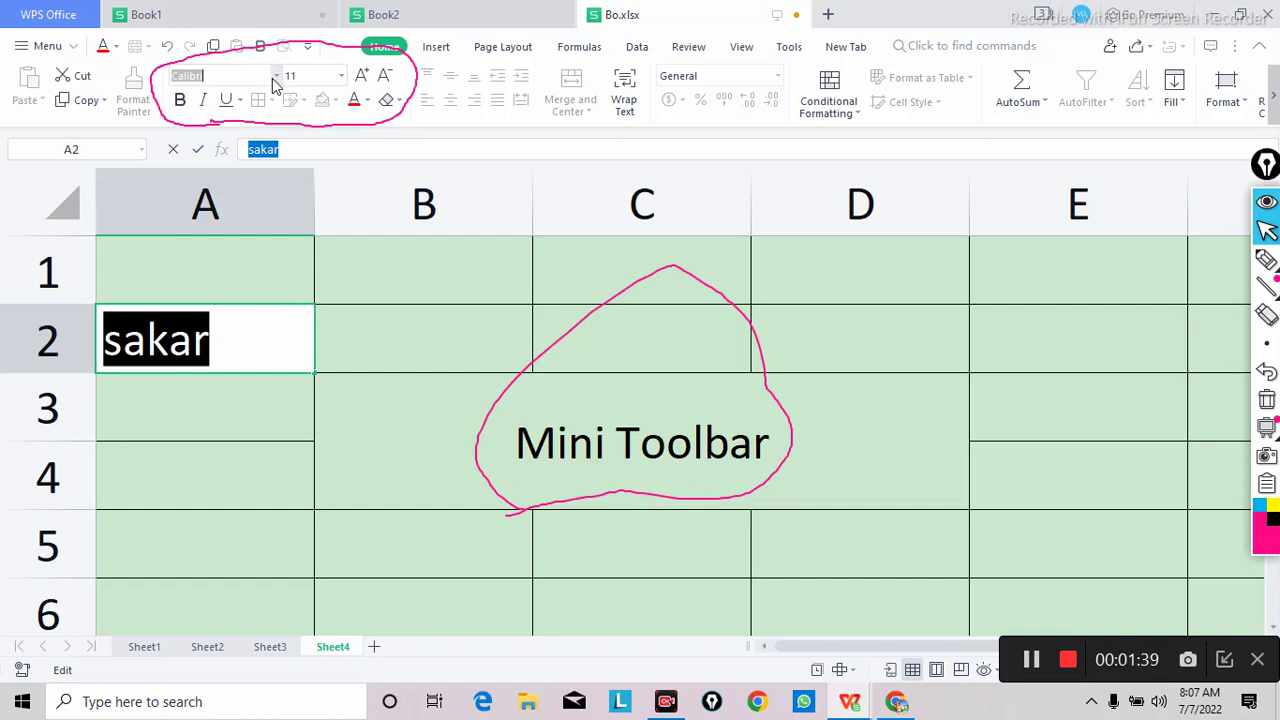
Step: Apply the Algerian font to A2's 'sakar', then select the Mini Toolbar title text
left_click(274, 77)
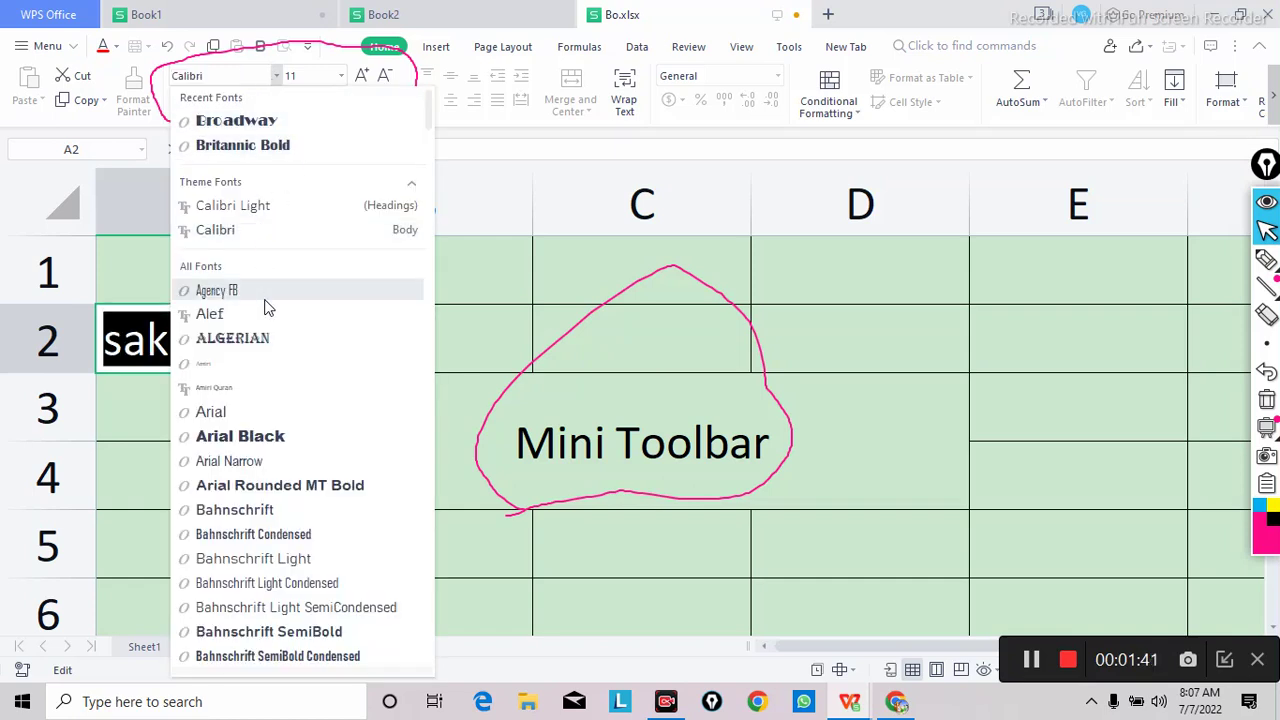
left_click(235, 338)
left_click(404, 355)
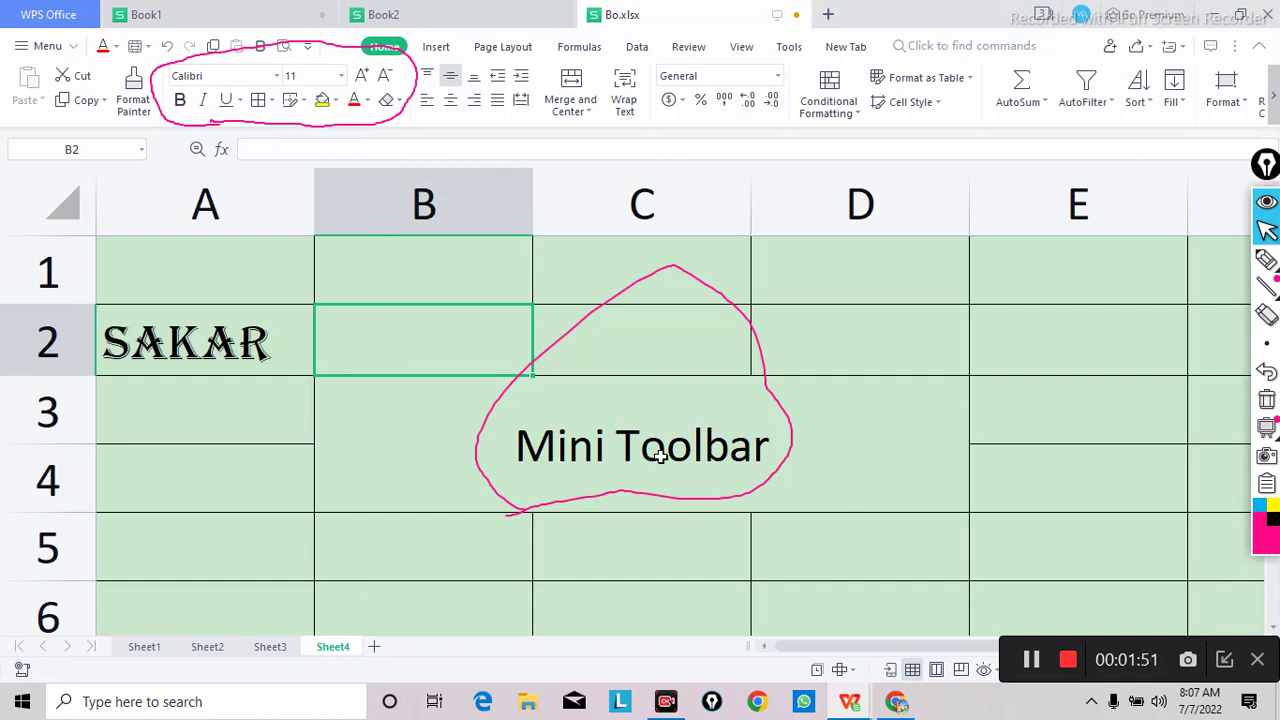
double_click(692, 455)
triple_click(697, 451)
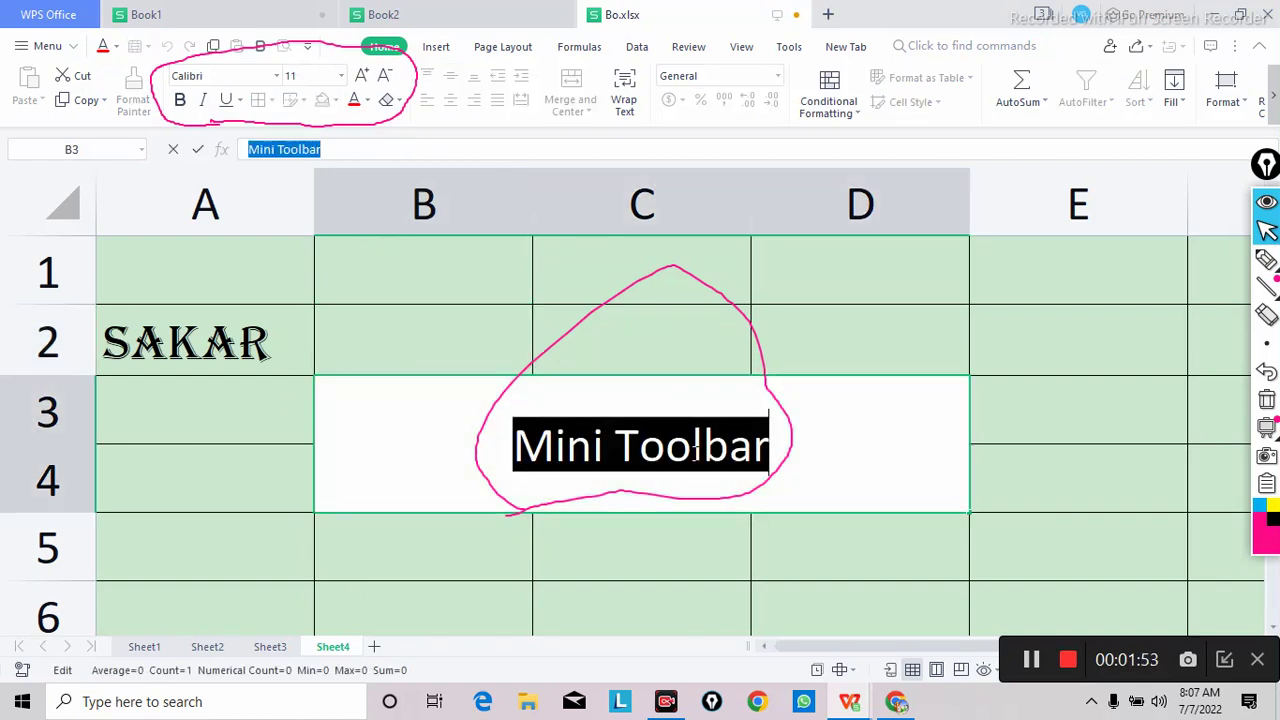
right_click(762, 459)
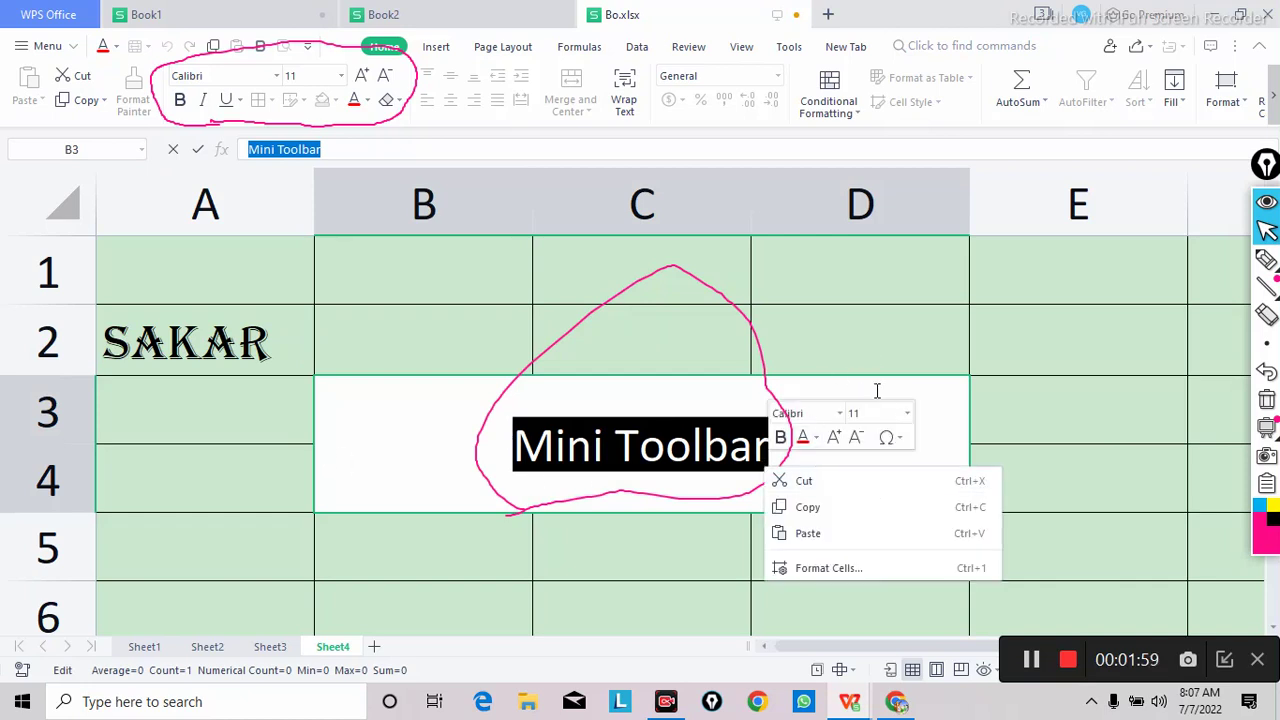
scroll(900, 362, "down", 1)
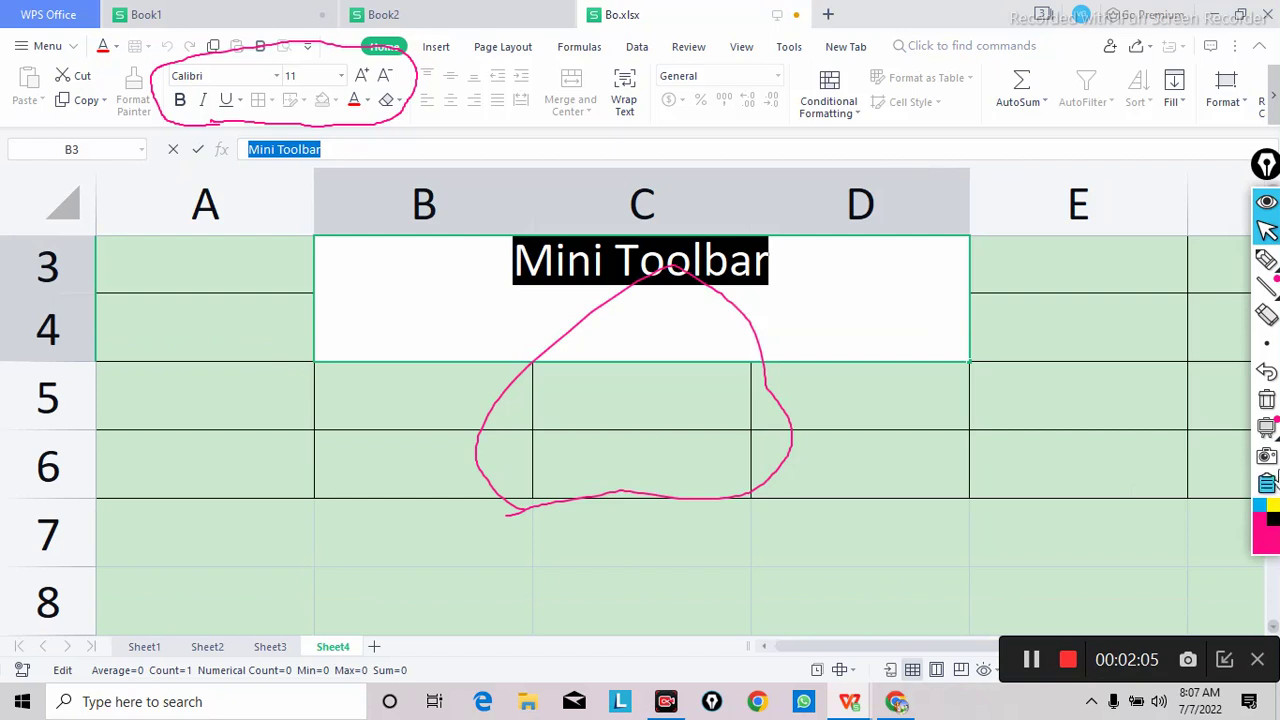
left_click(1268, 462)
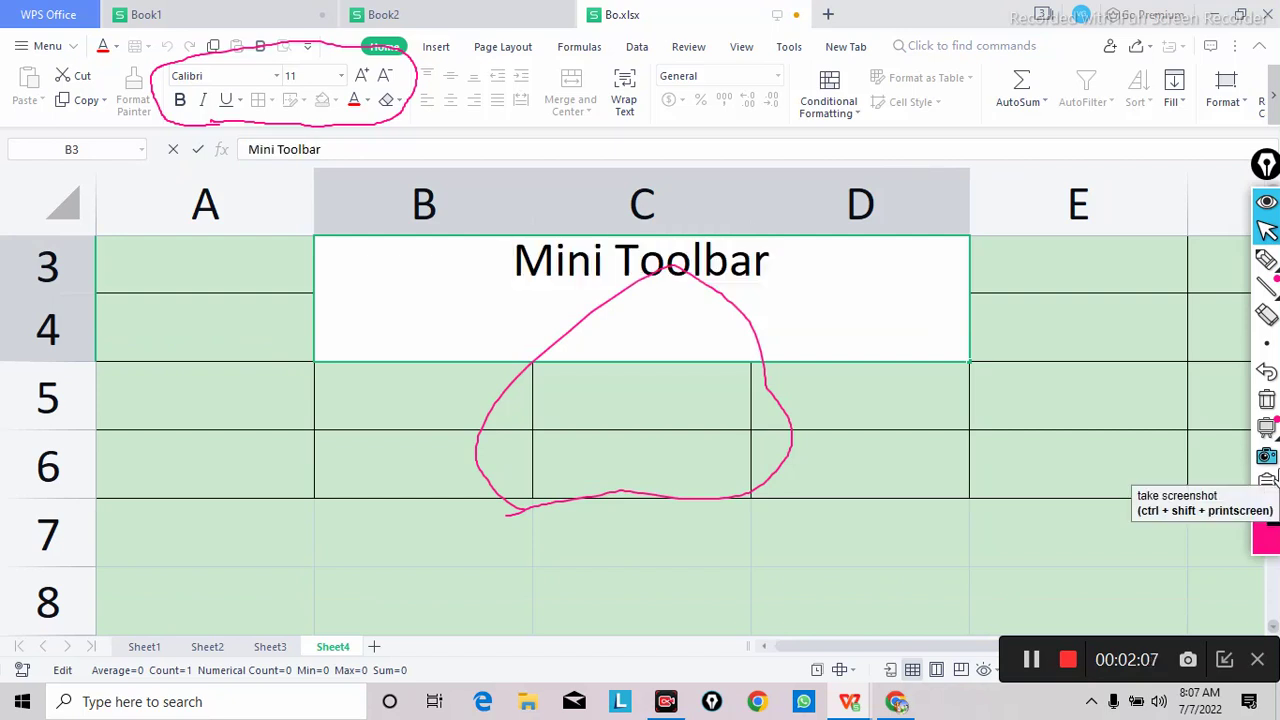
left_click(286, 360)
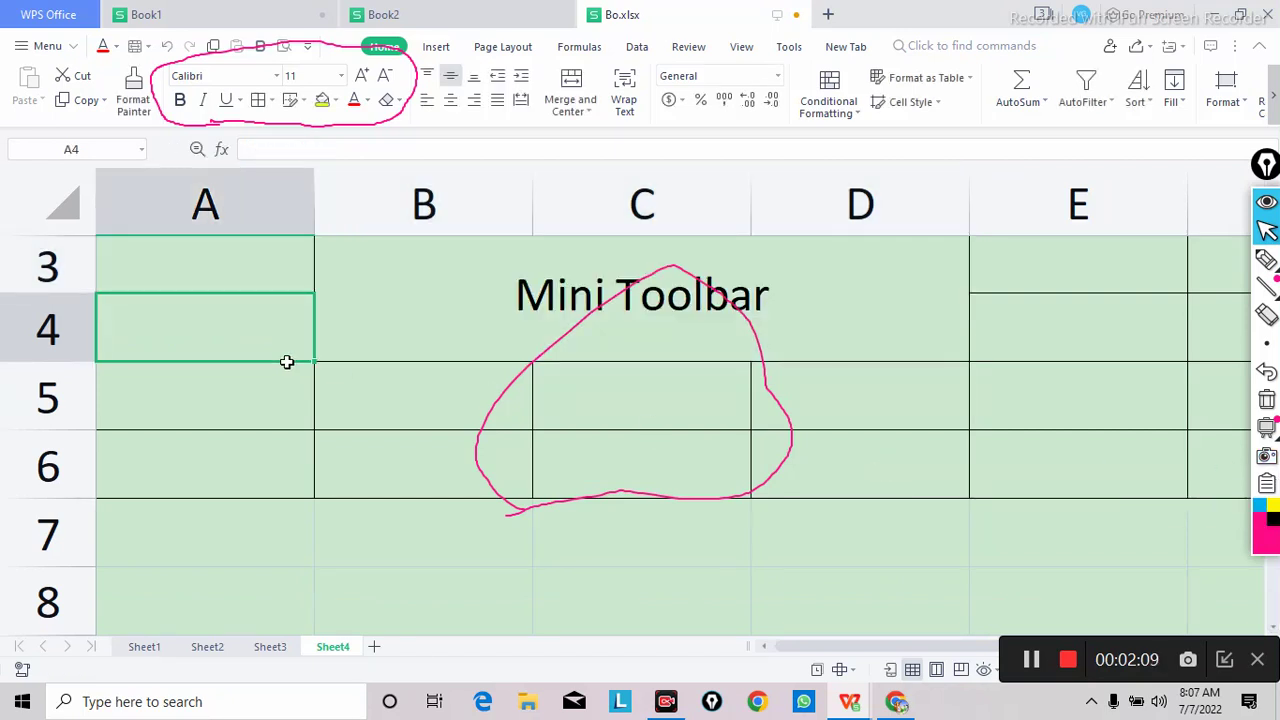
key("Up")
key("Up")
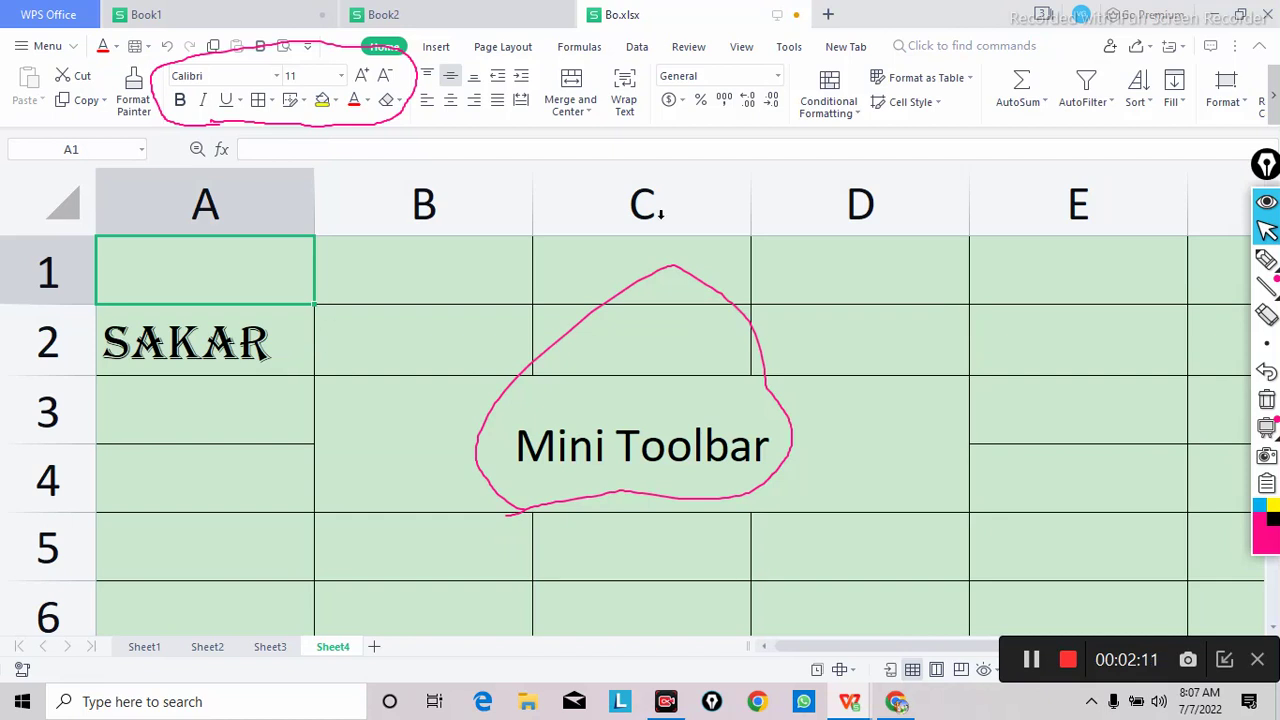
Step: Switch to the Data tab and enter 'gupta' in cell A5
left_click(638, 47)
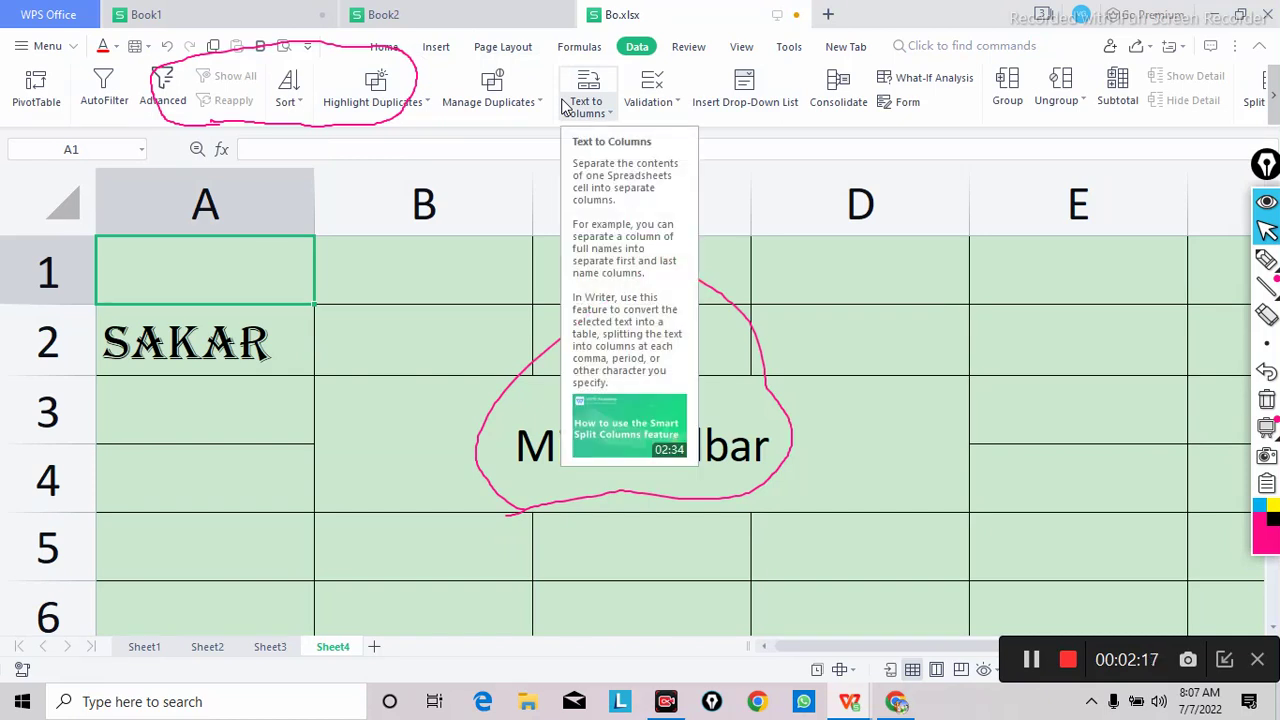
left_click(385, 47)
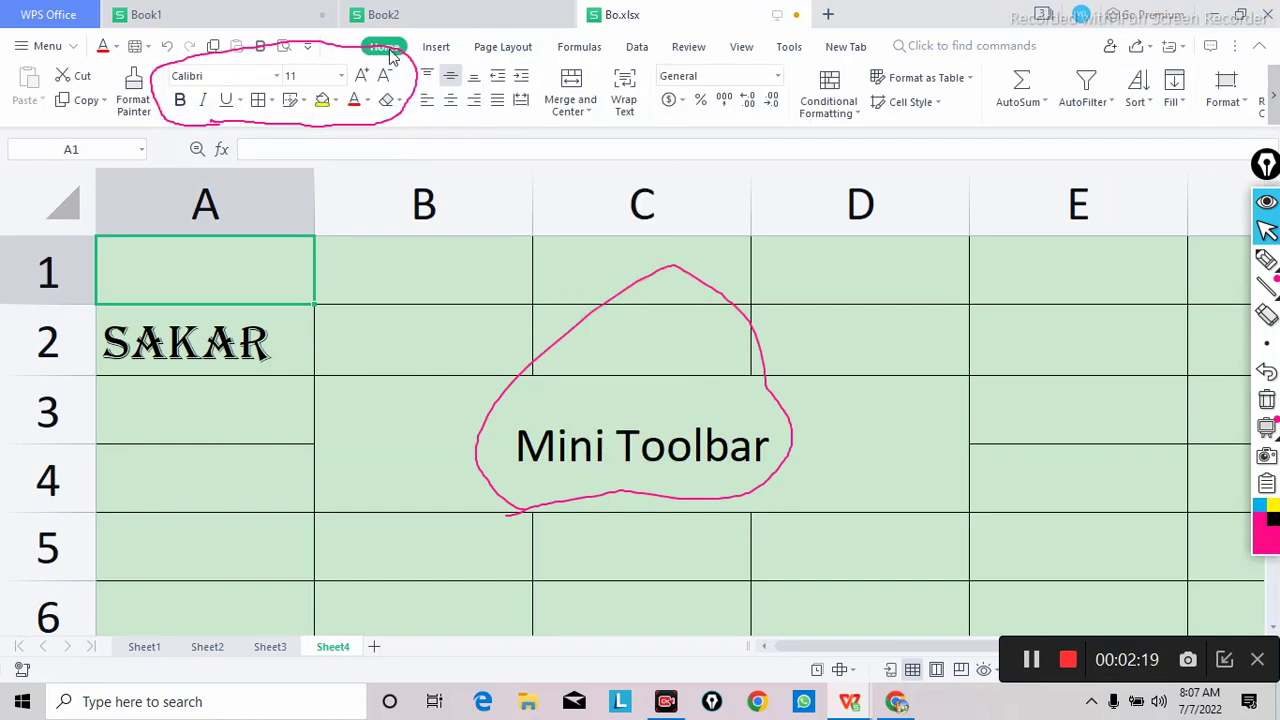
left_click(650, 48)
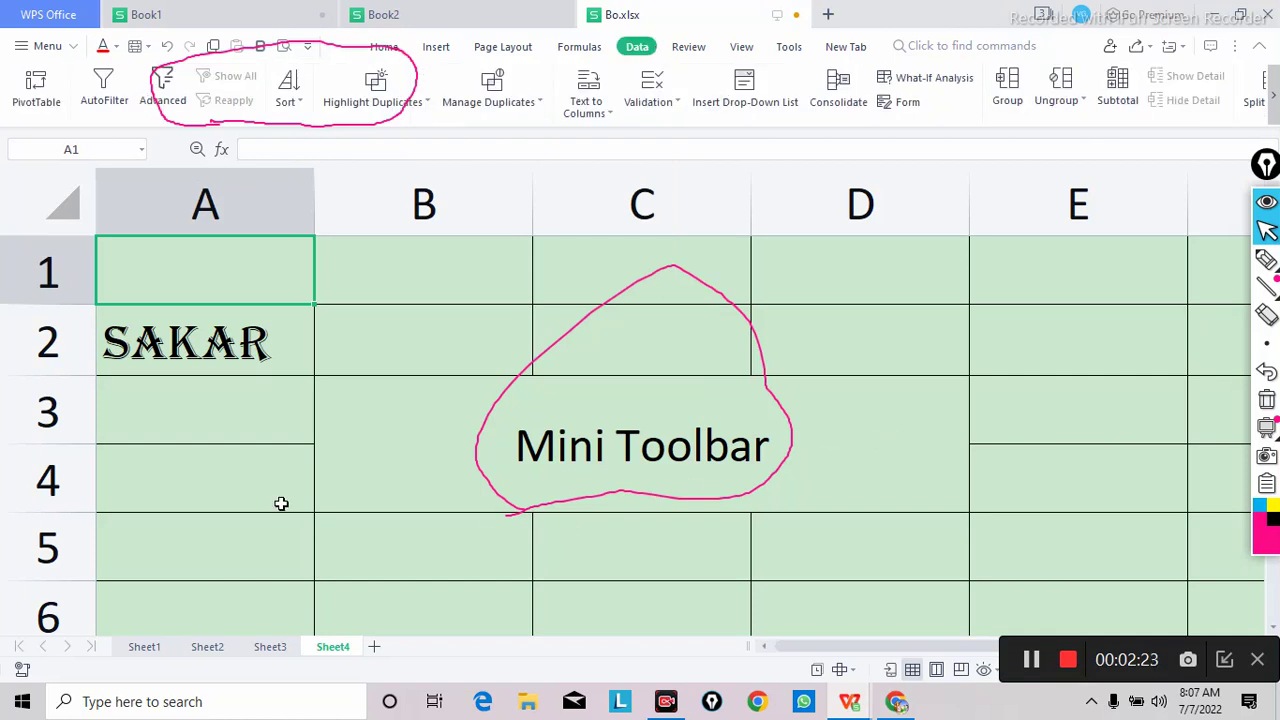
left_click(213, 524)
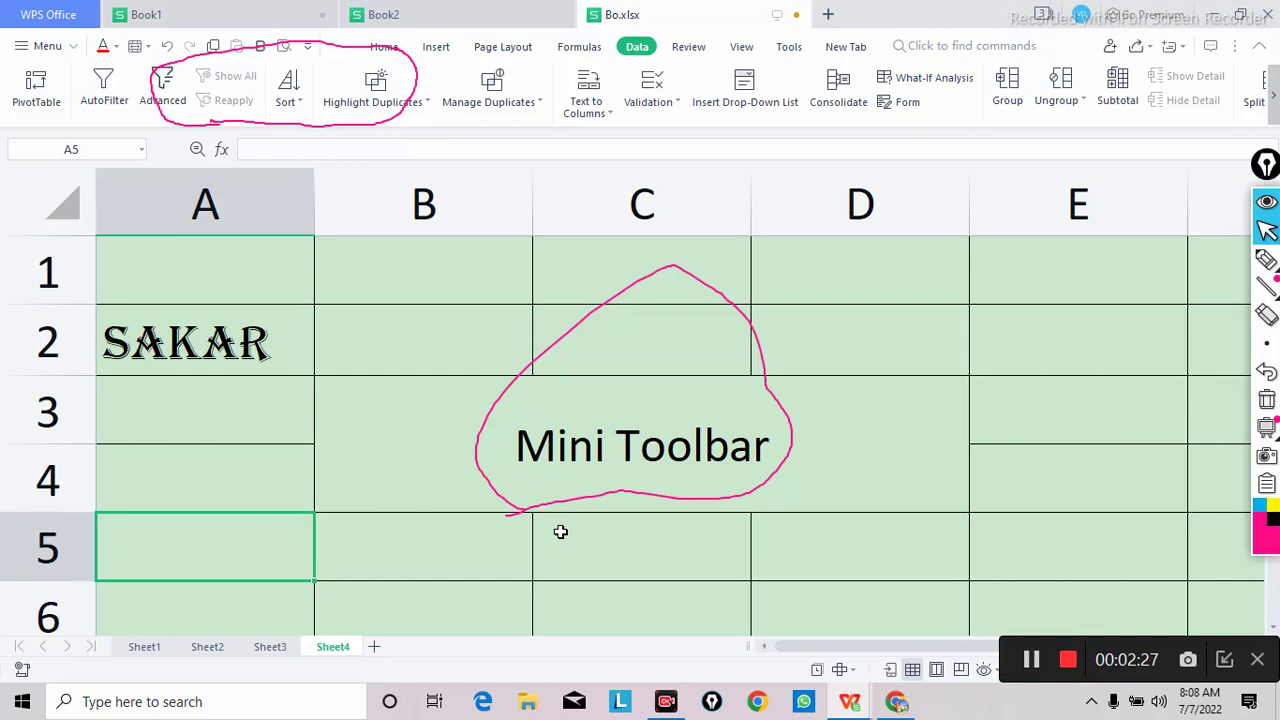
type("gupta")
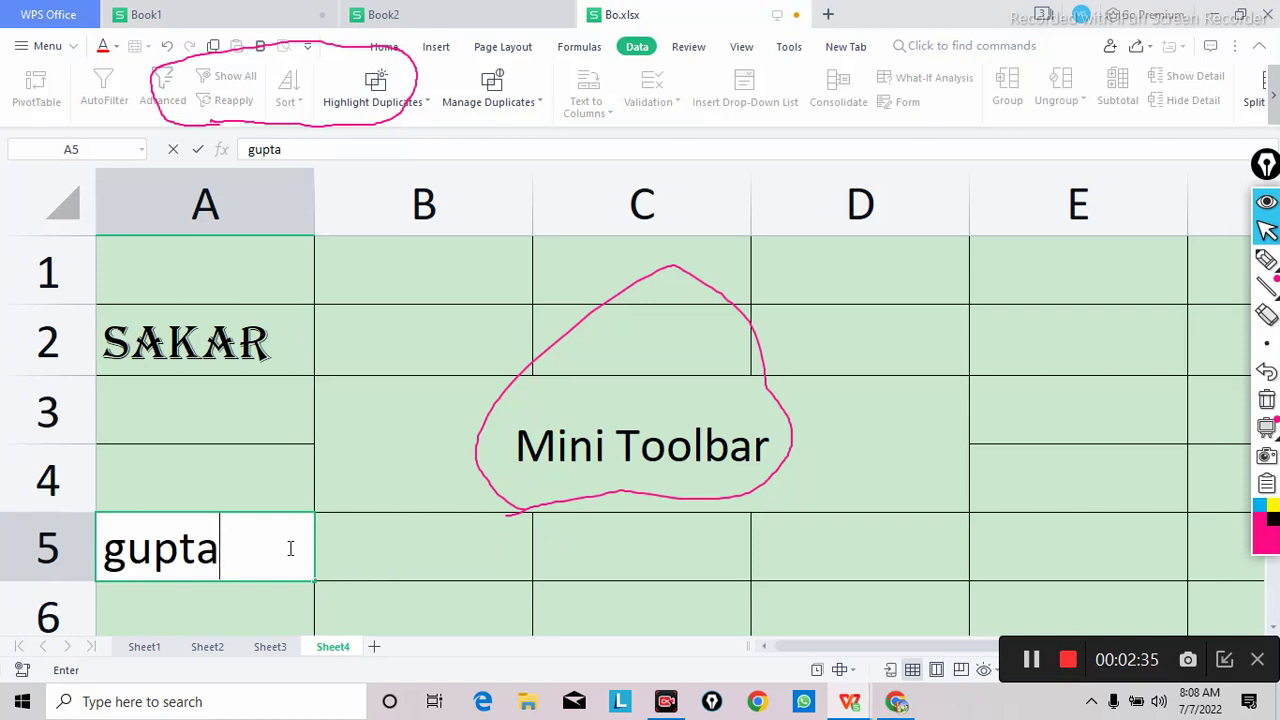
Step: Make 'gupta' in A5 red, bold and two sizes larger, at size 16
double_click(290, 548)
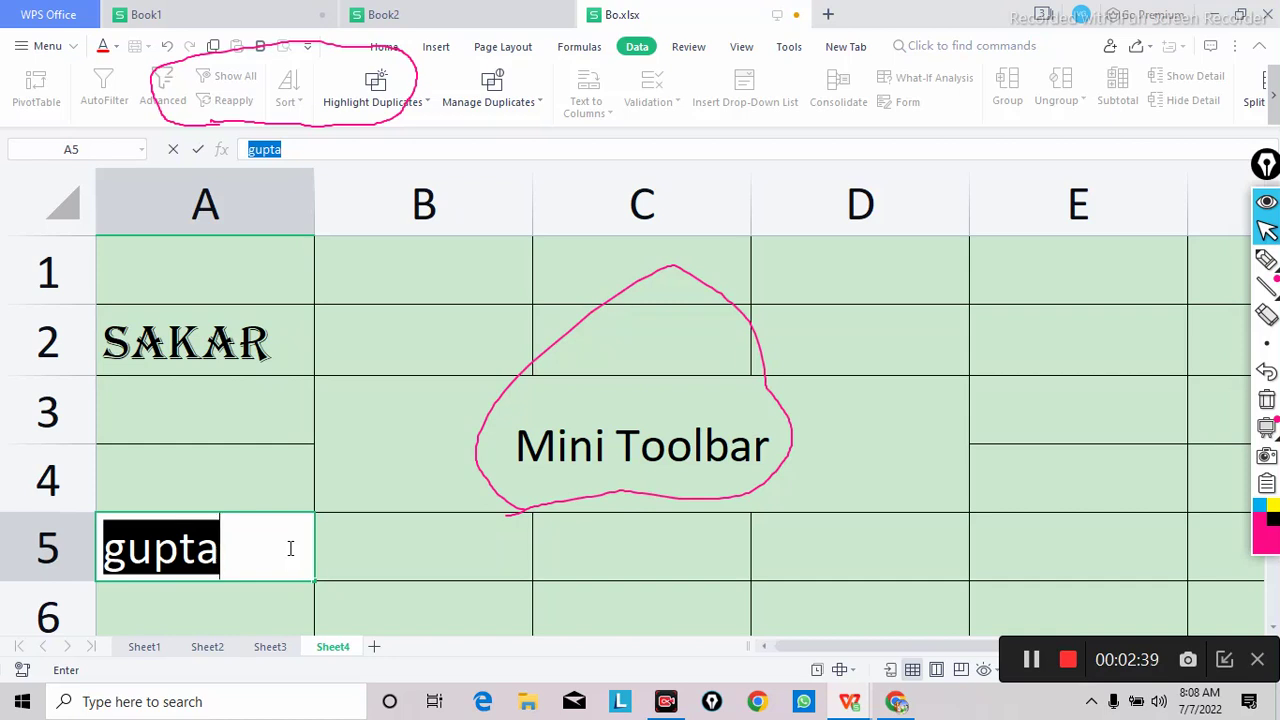
right_click(290, 548)
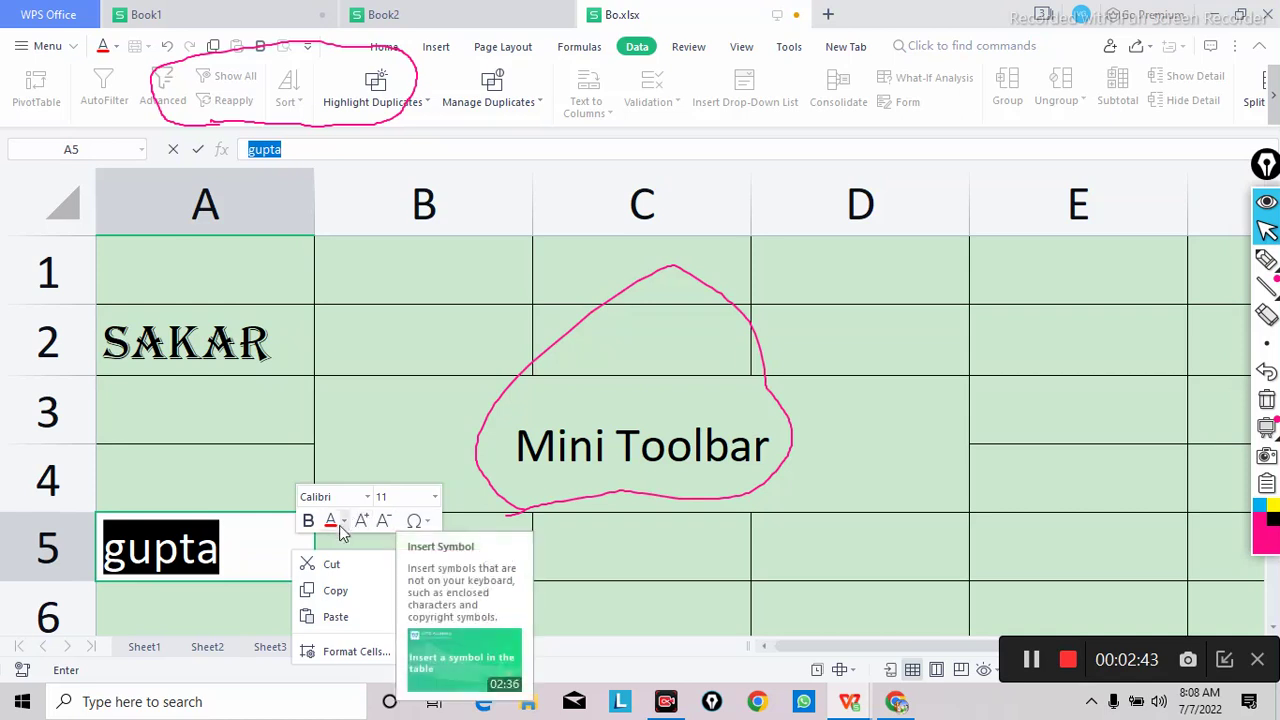
left_click(333, 524)
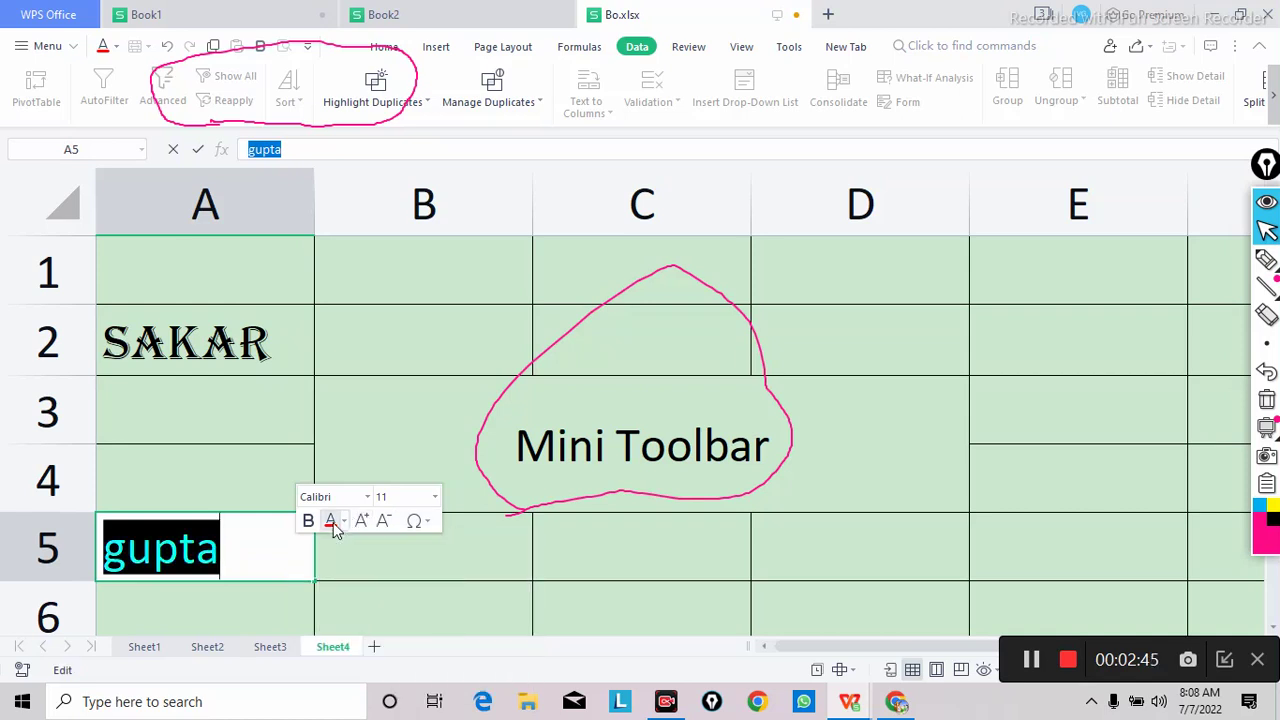
left_click(362, 521)
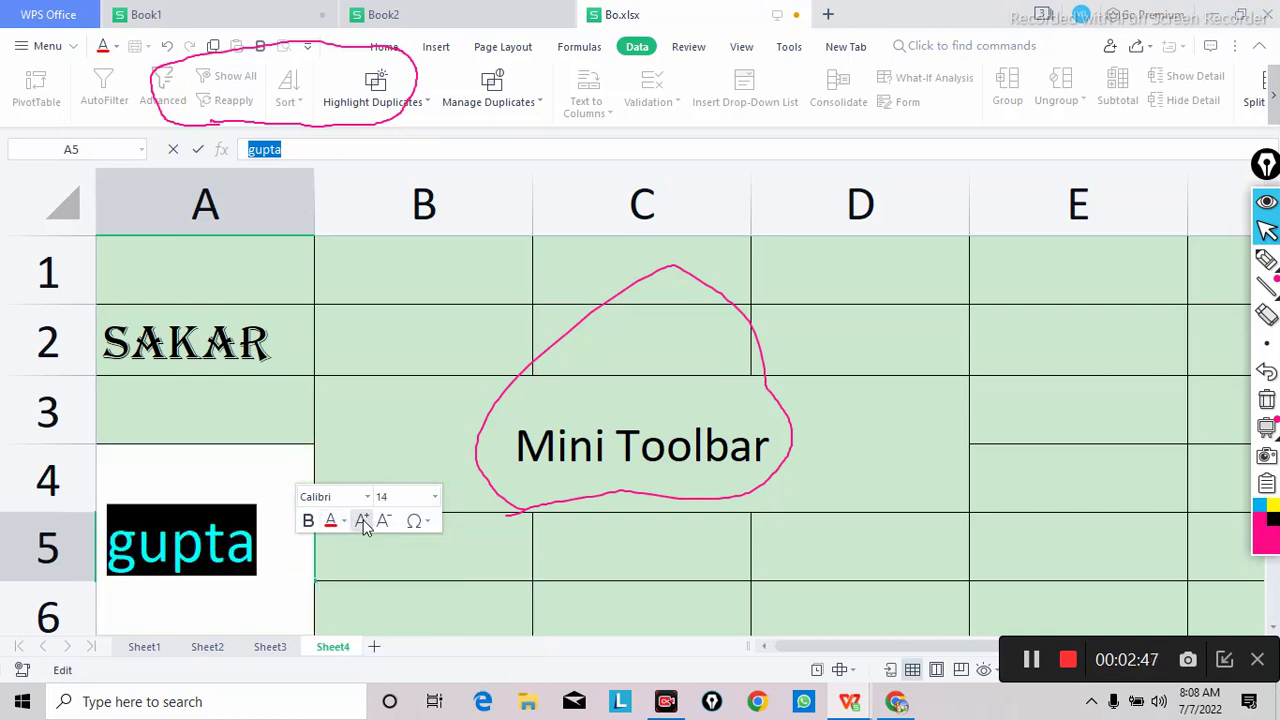
left_click(363, 523)
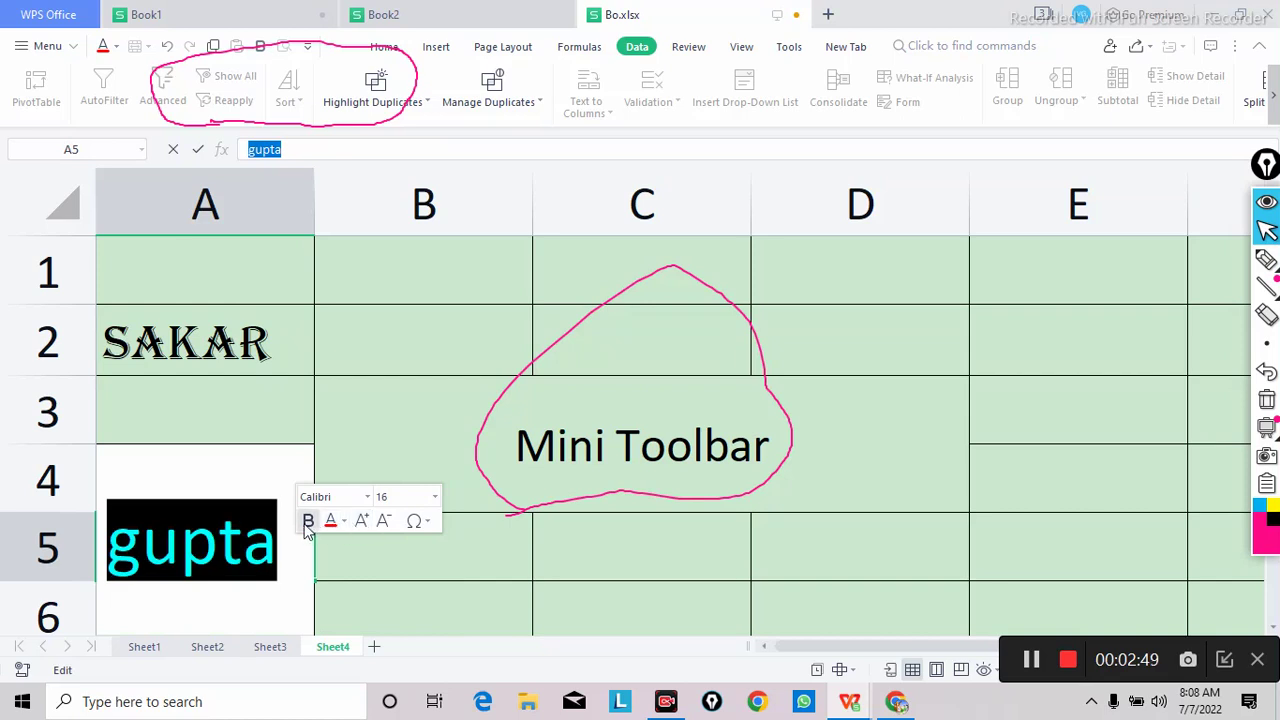
left_click(308, 524)
left_click(394, 416)
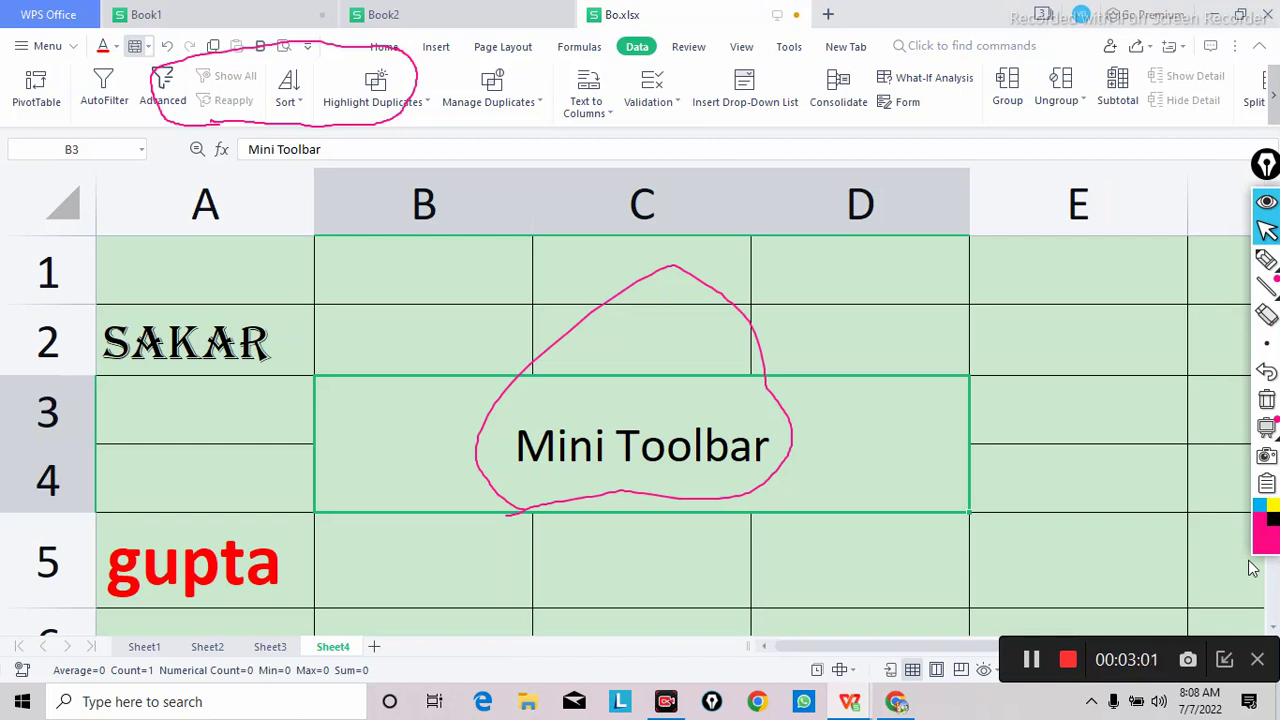
mouse_move(1266, 427)
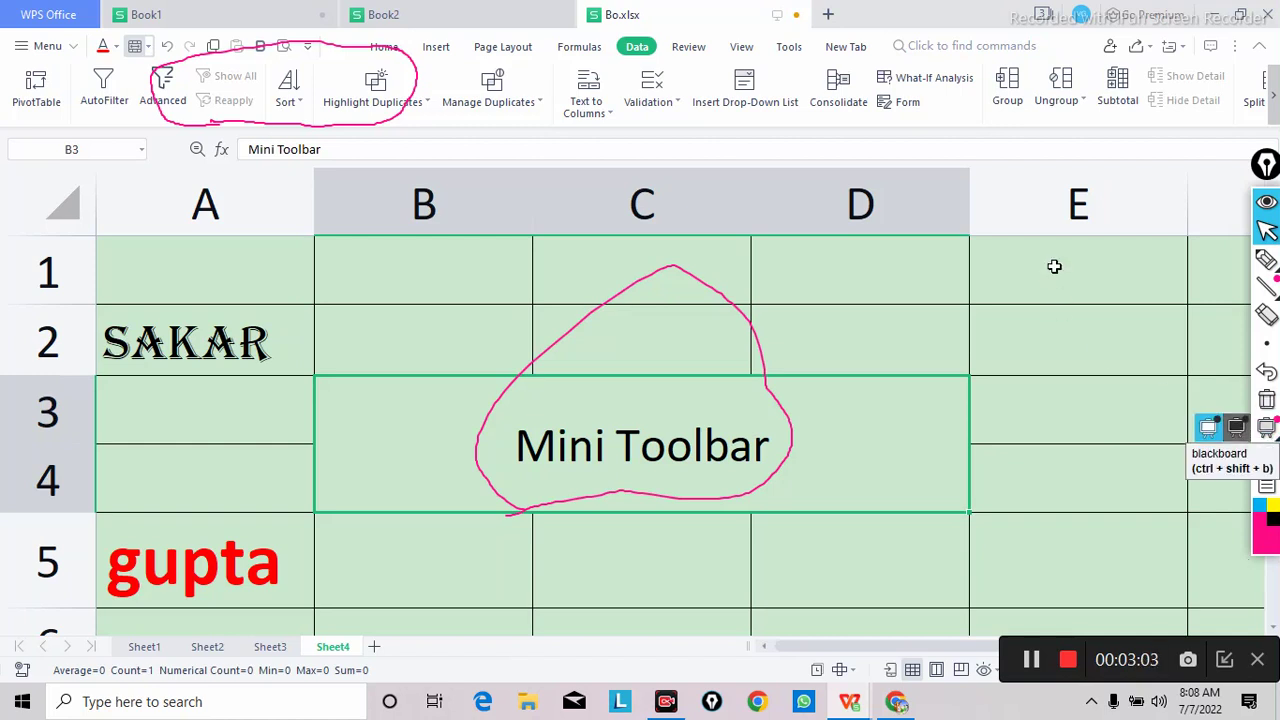